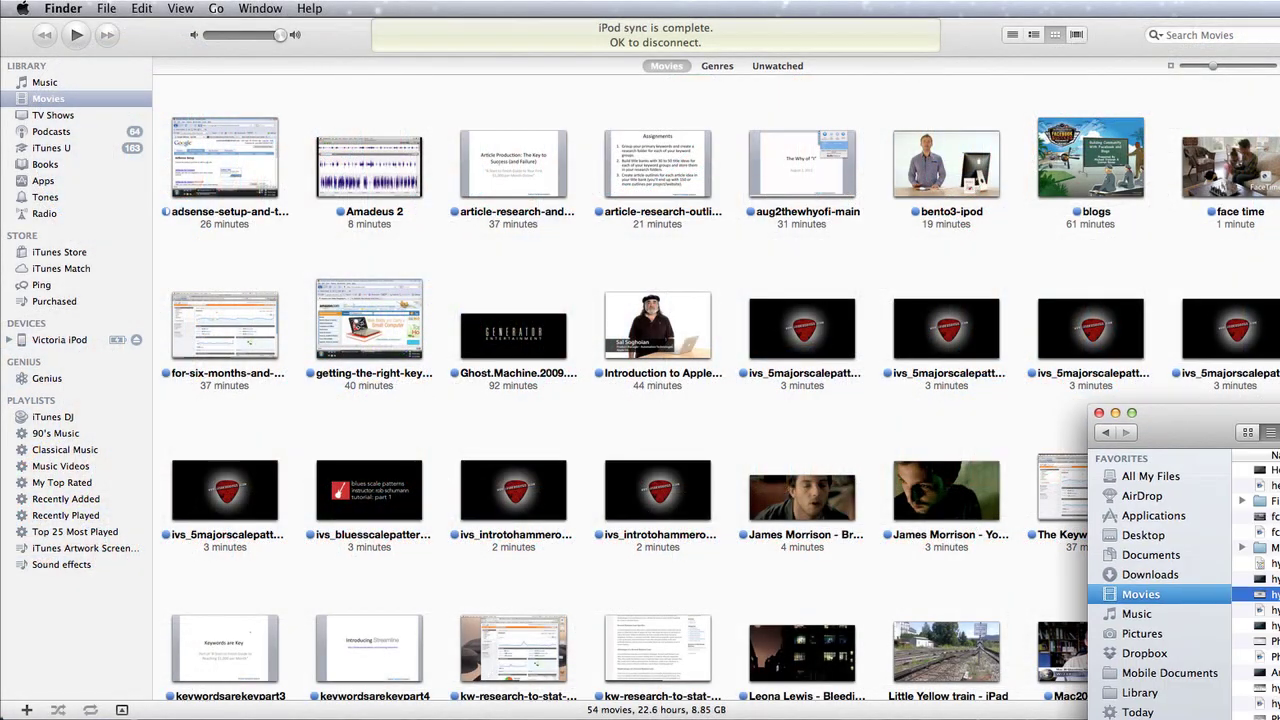
- Add hype tutorial 3.mov from the Movies folder to the iTunes library and bring iTunes forward
left_click_drag(1279, 413, 848, 229)
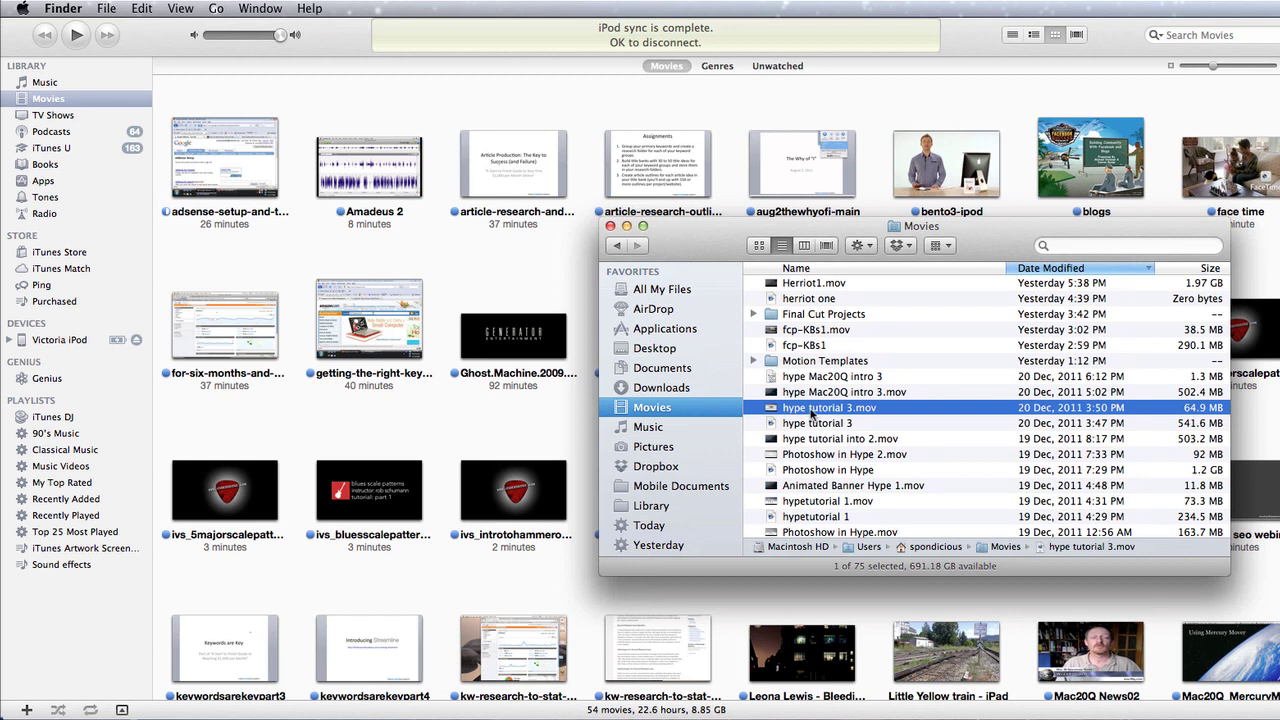
left_click_drag(813, 413, 87, 180)
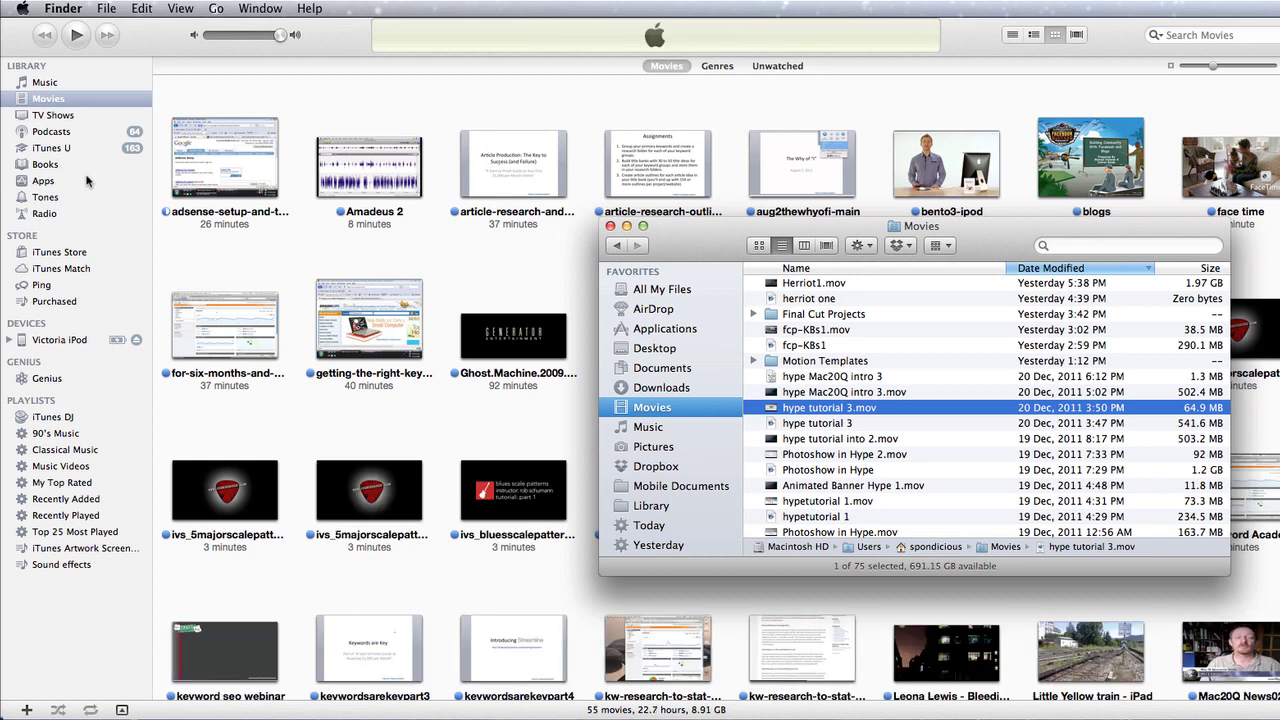
left_click(424, 259)
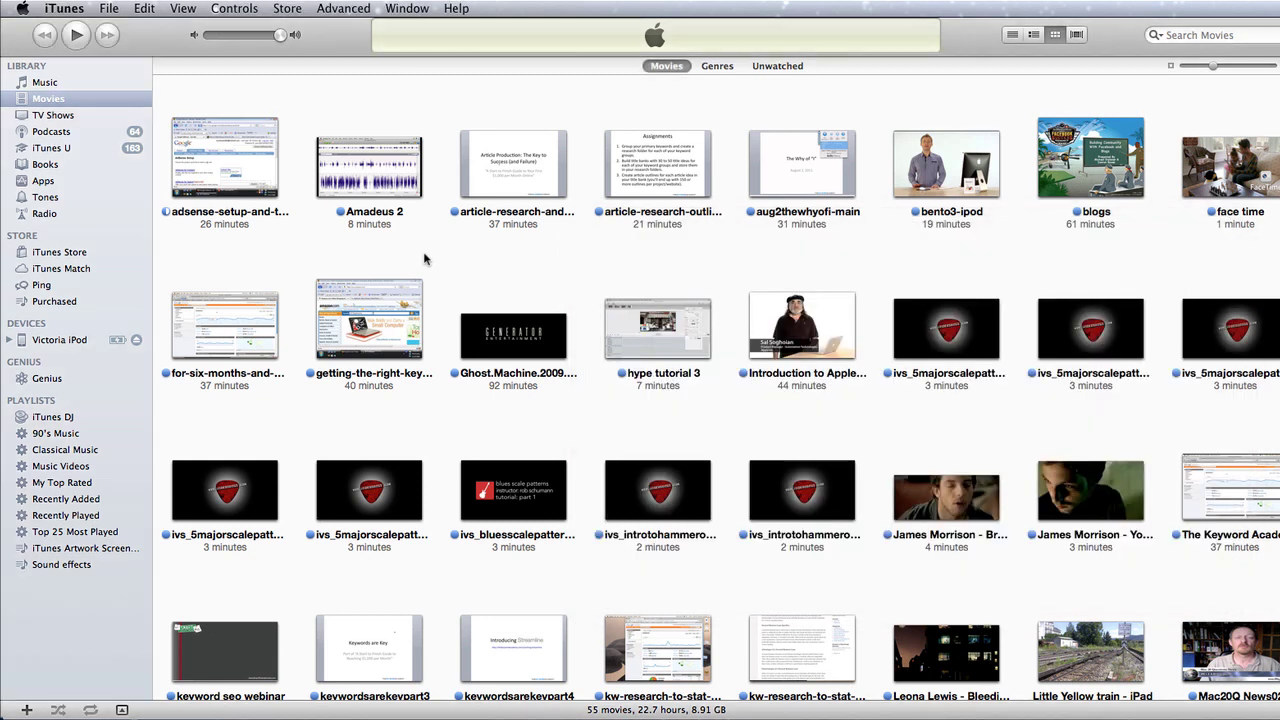
- Play the hype tutorial 3 movie from the library and close the video playback
left_click(648, 339)
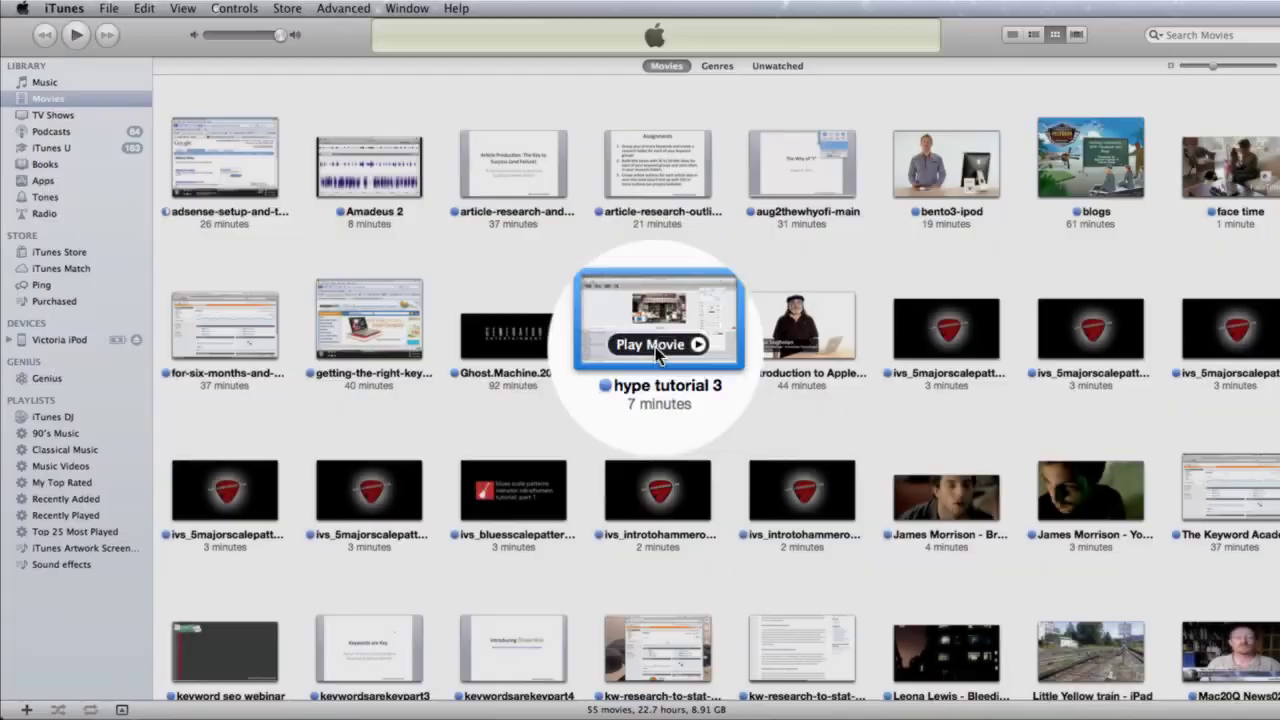
left_click(655, 347)
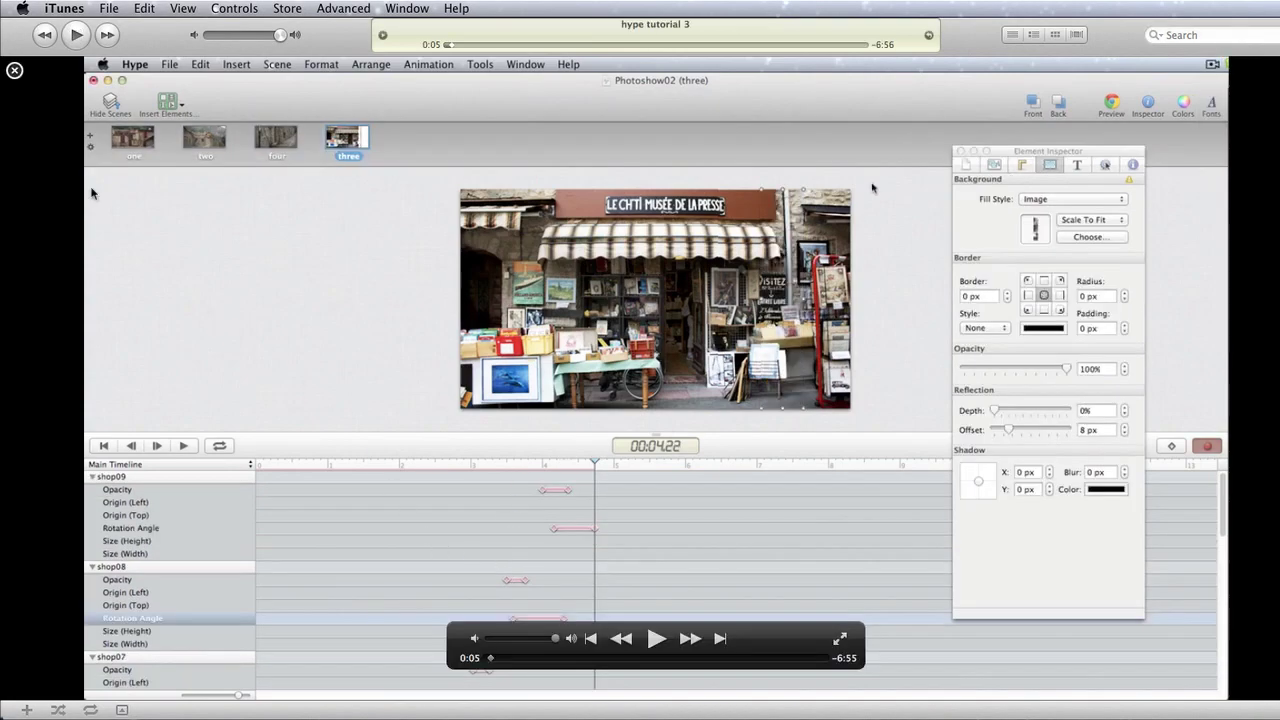
left_click(15, 72)
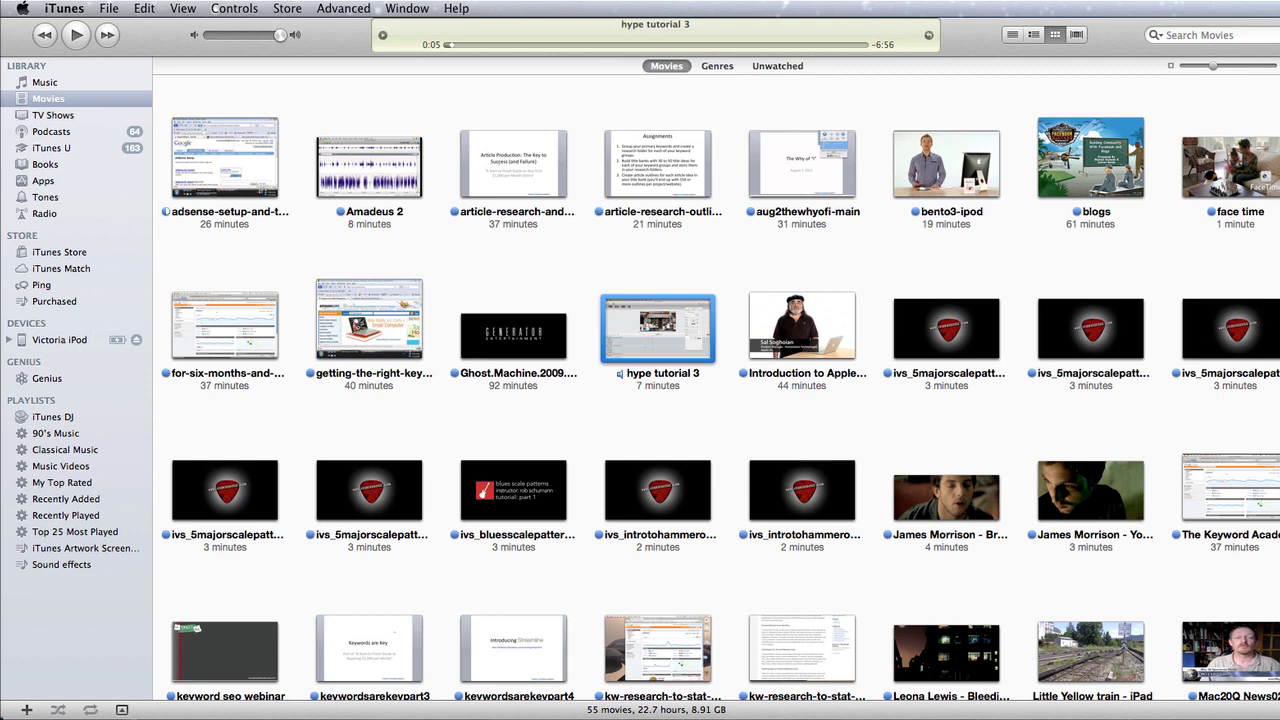
- Try to add sample.avi from the Desktop's convert folder to the iTunes library
key("super+Tab")
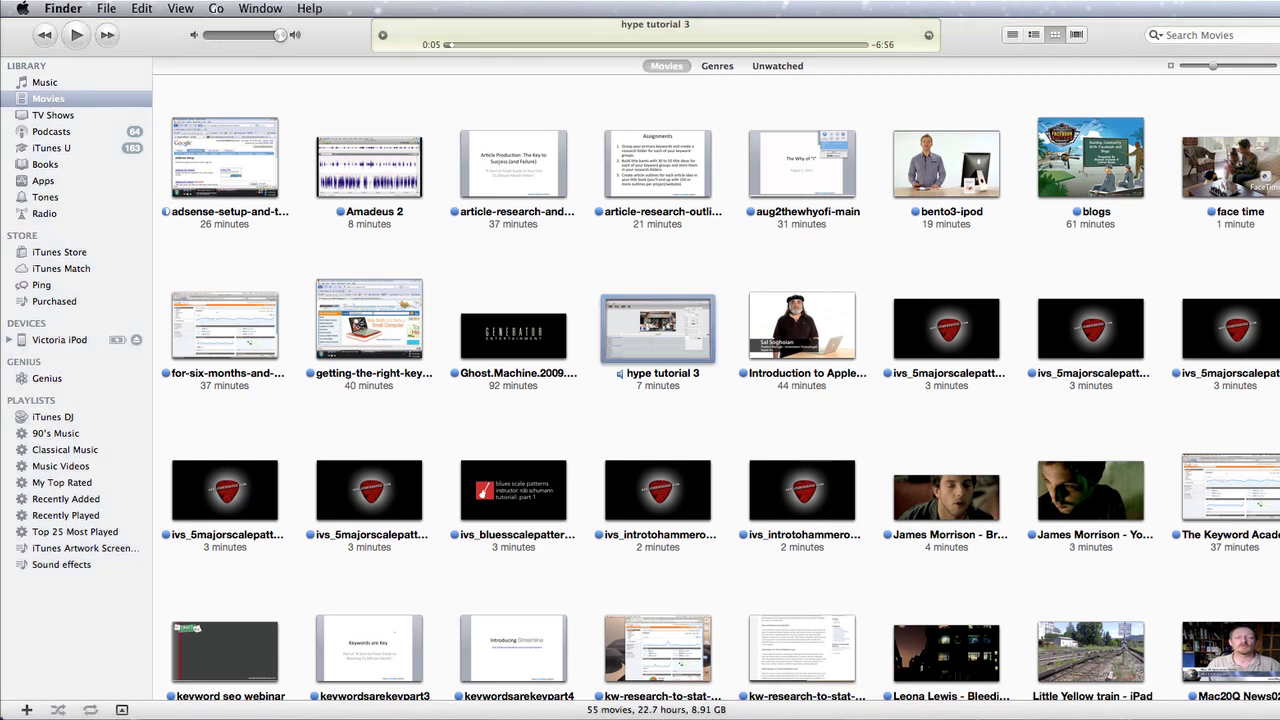
key("super+n")
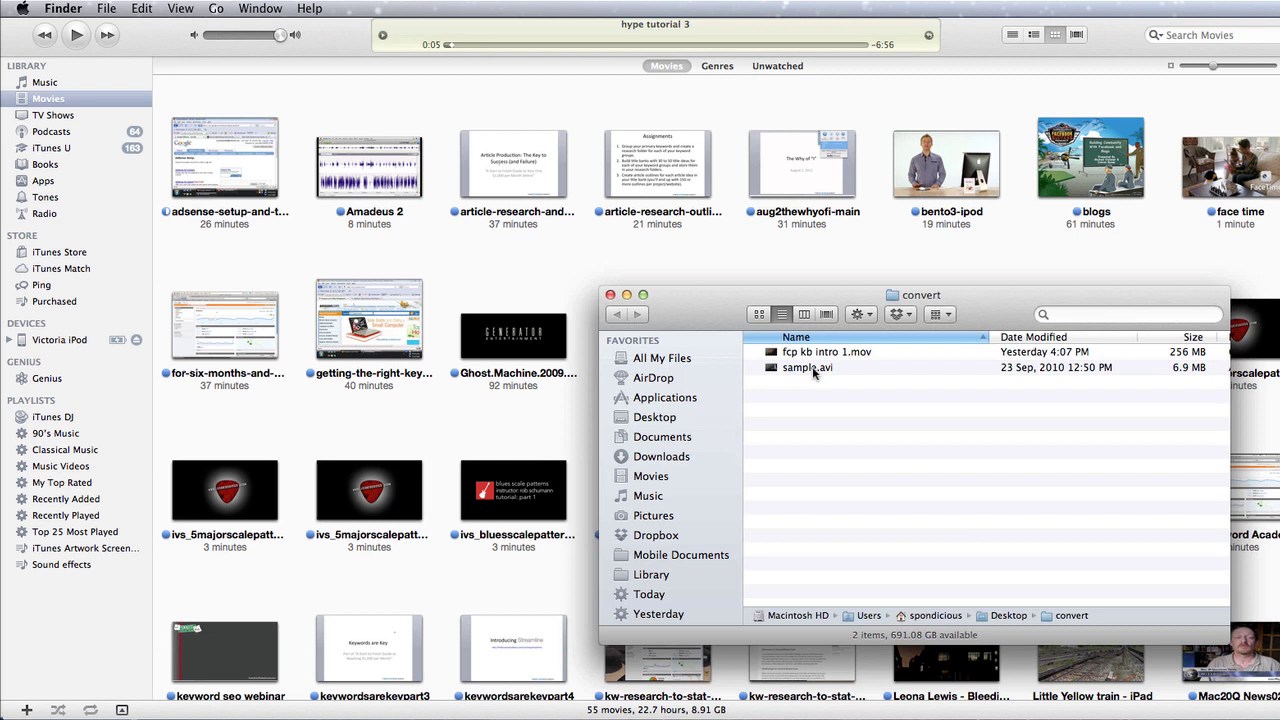
left_click(813, 369)
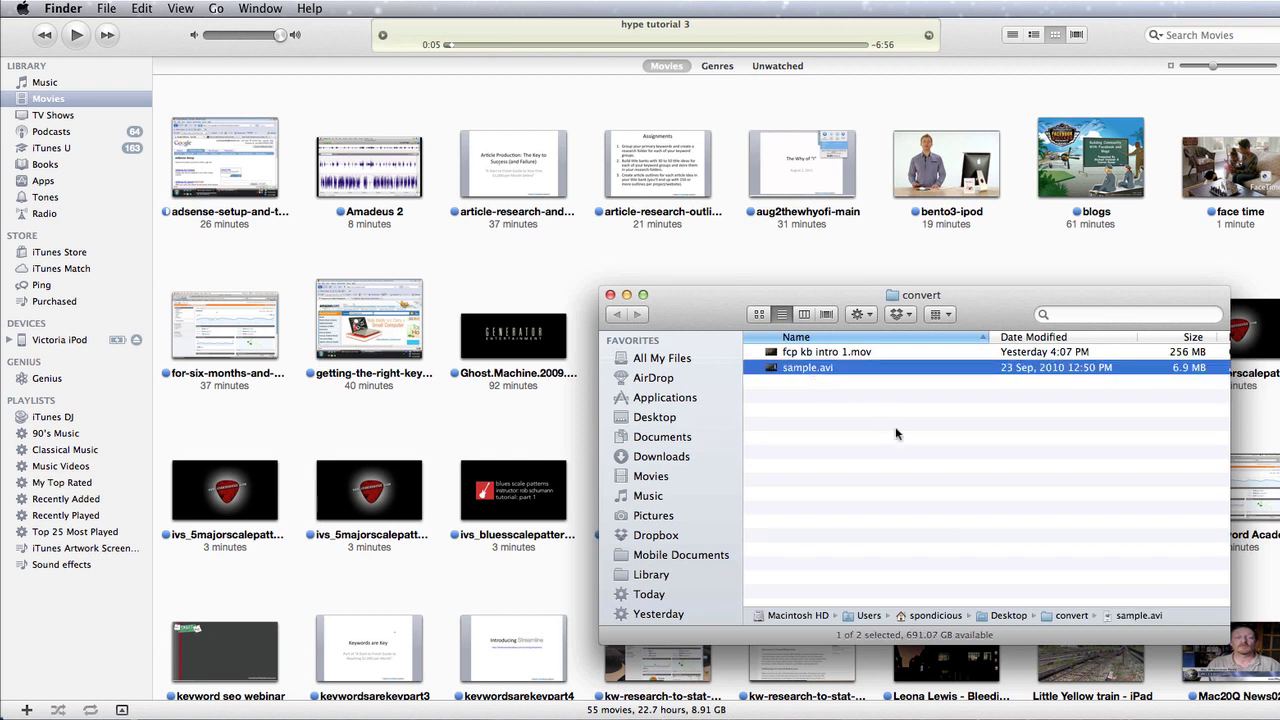
left_click_drag(808, 375, 98, 199)
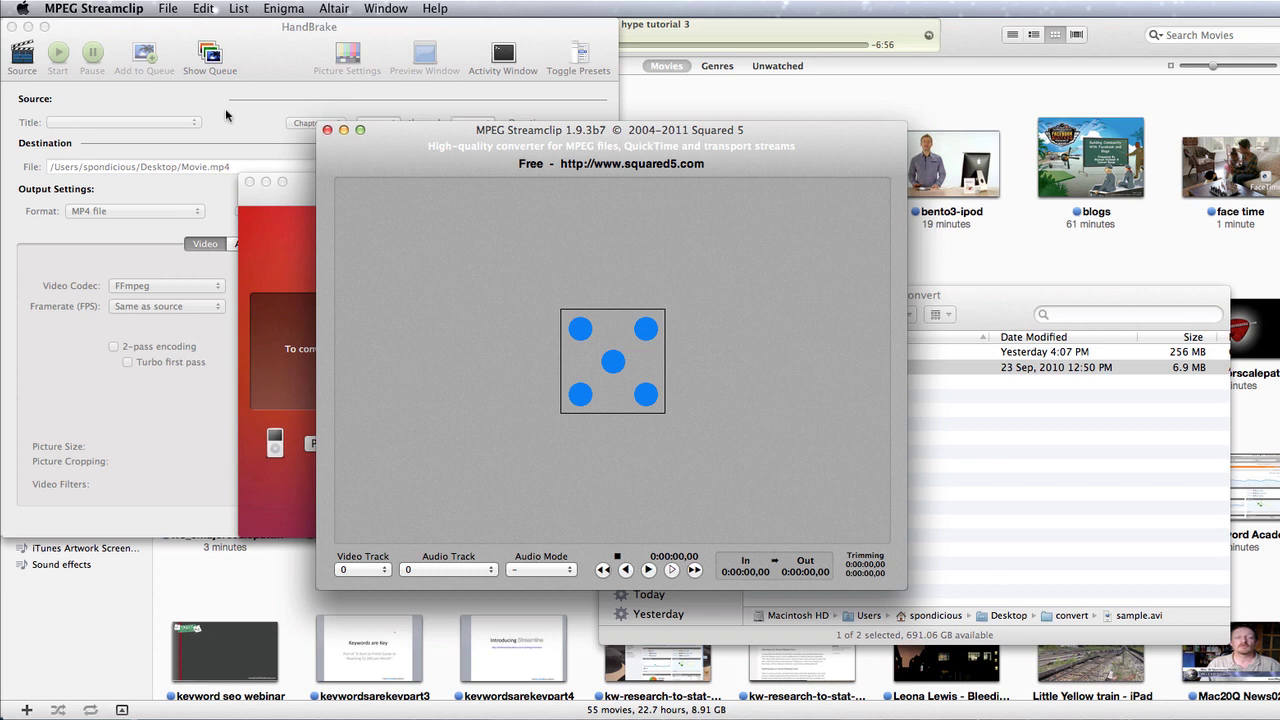
- Switch to HandBrake and open sample.avi from the convert folder as the source for conversion
left_click(256, 28)
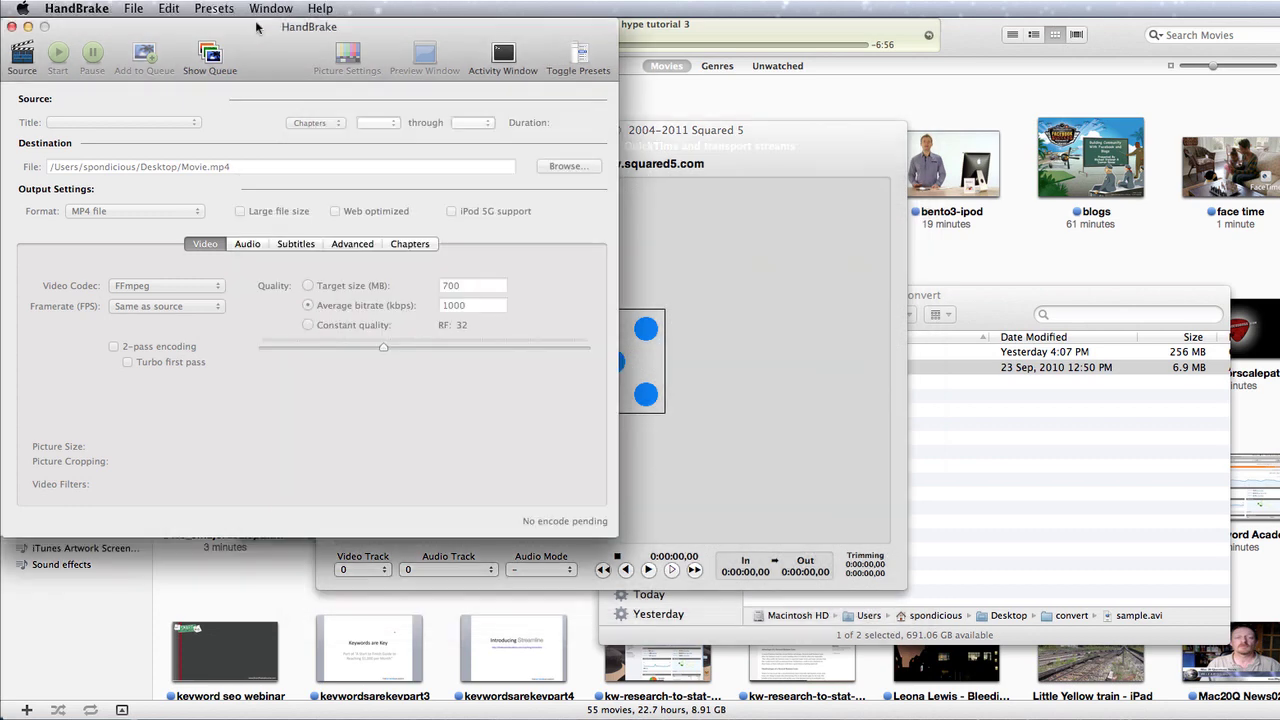
left_click(1003, 319)
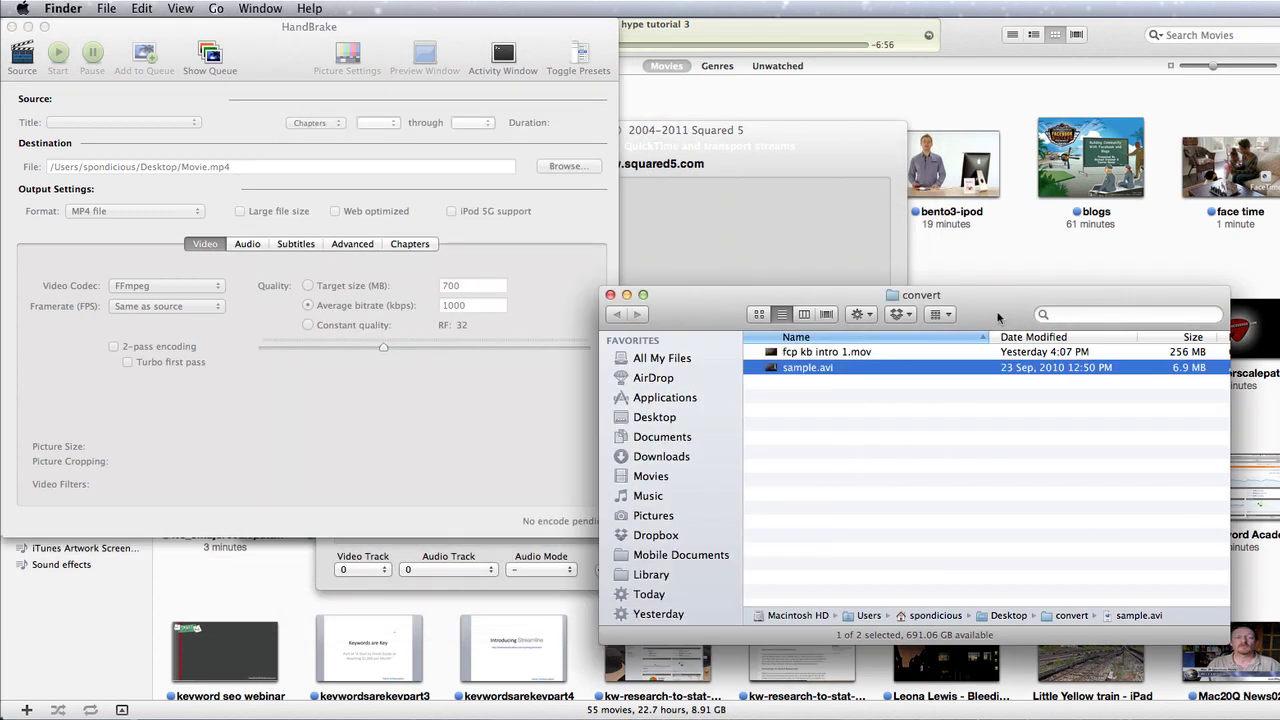
left_click(20, 57)
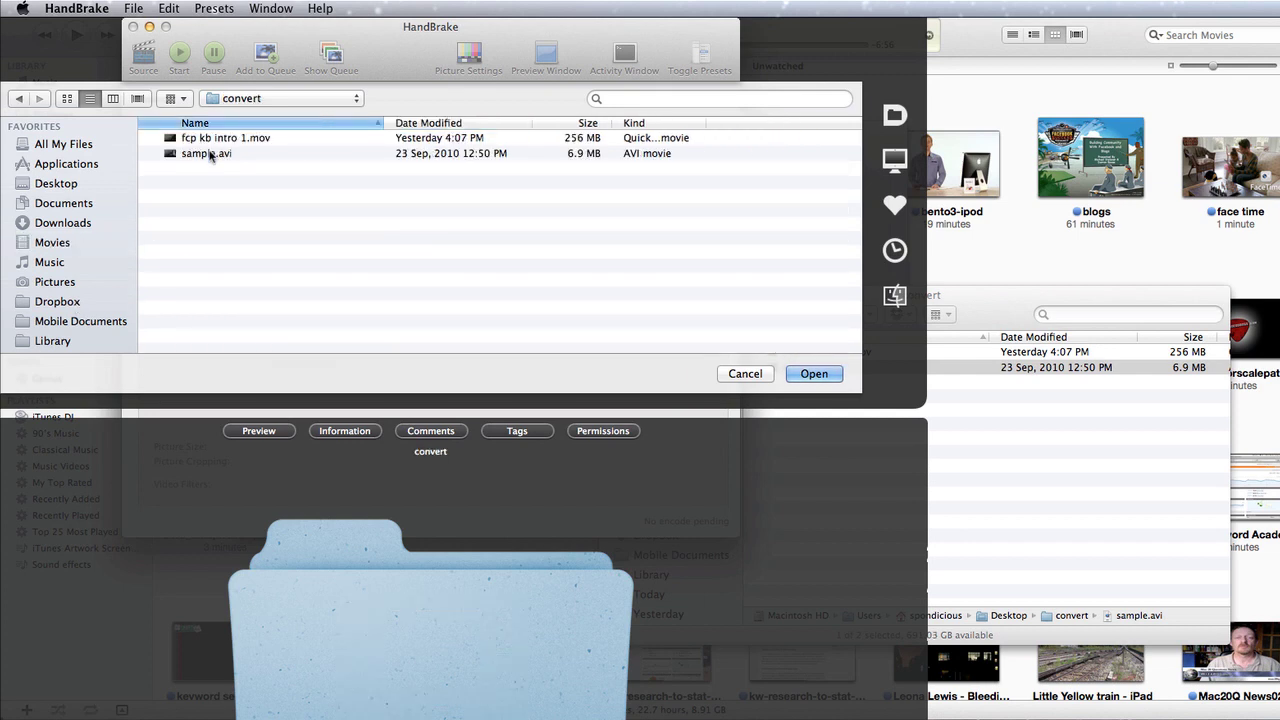
left_click(211, 155)
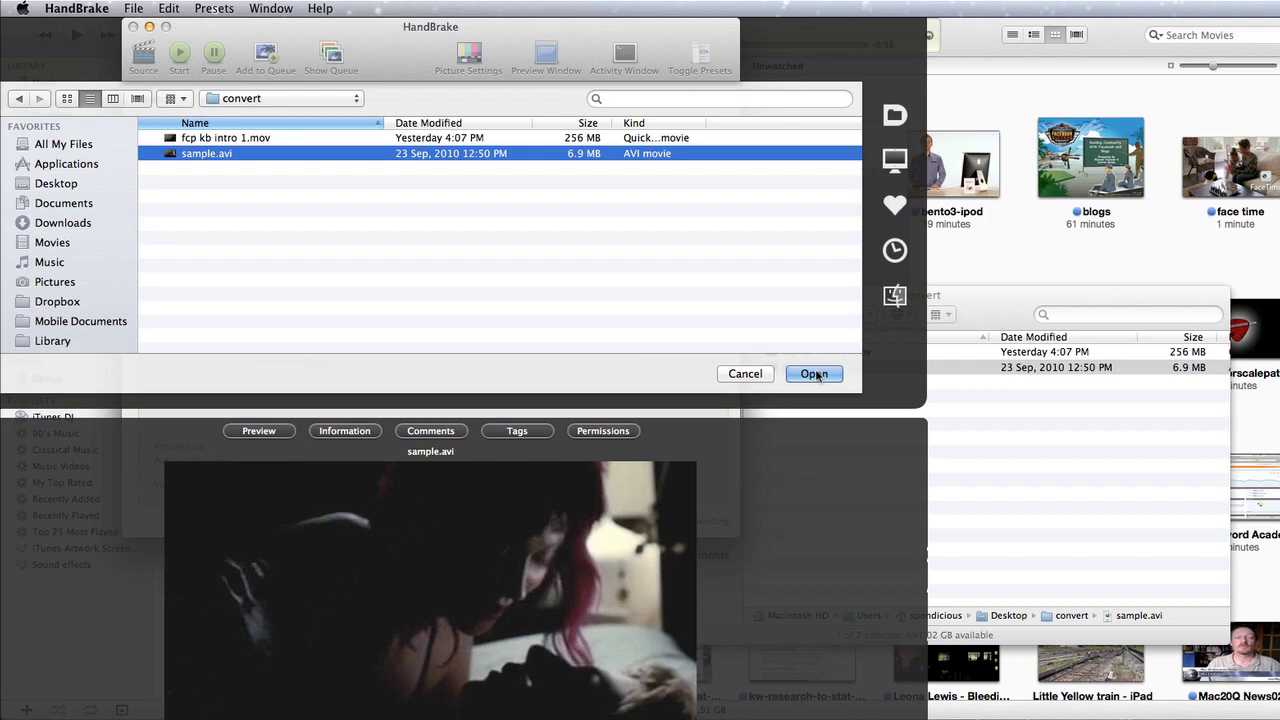
left_click(814, 374)
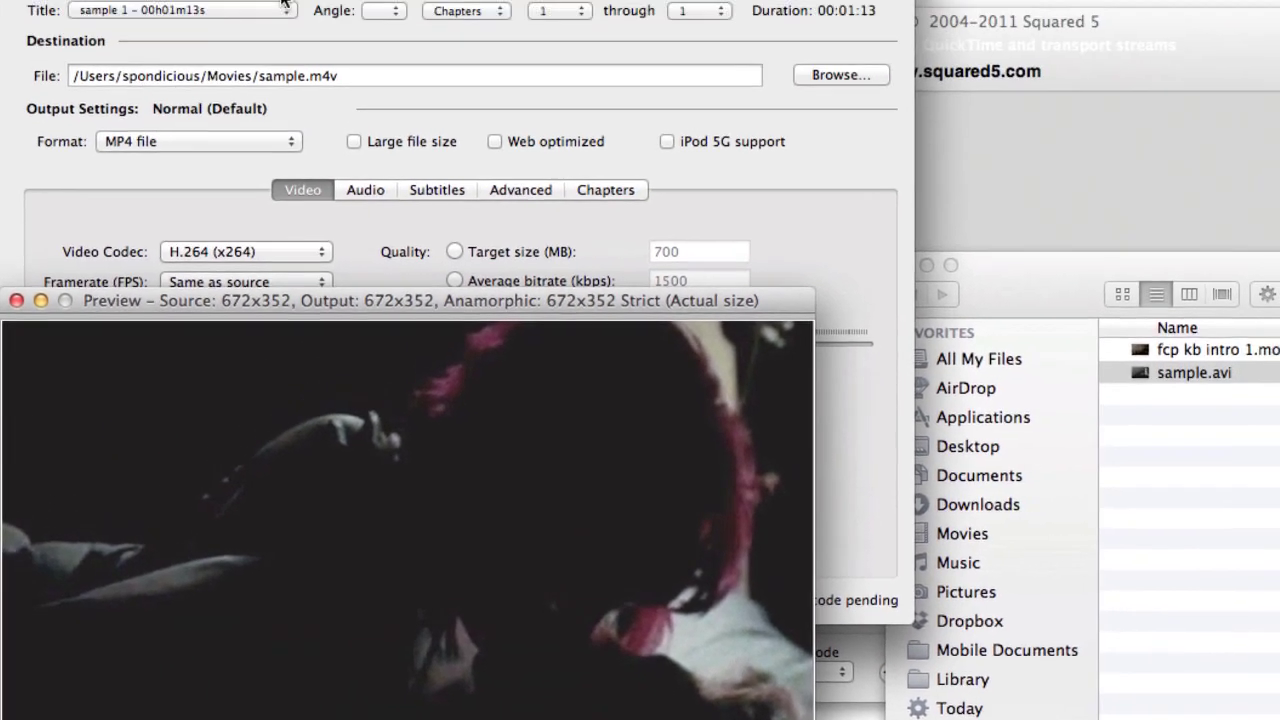
left_click(256, 140)
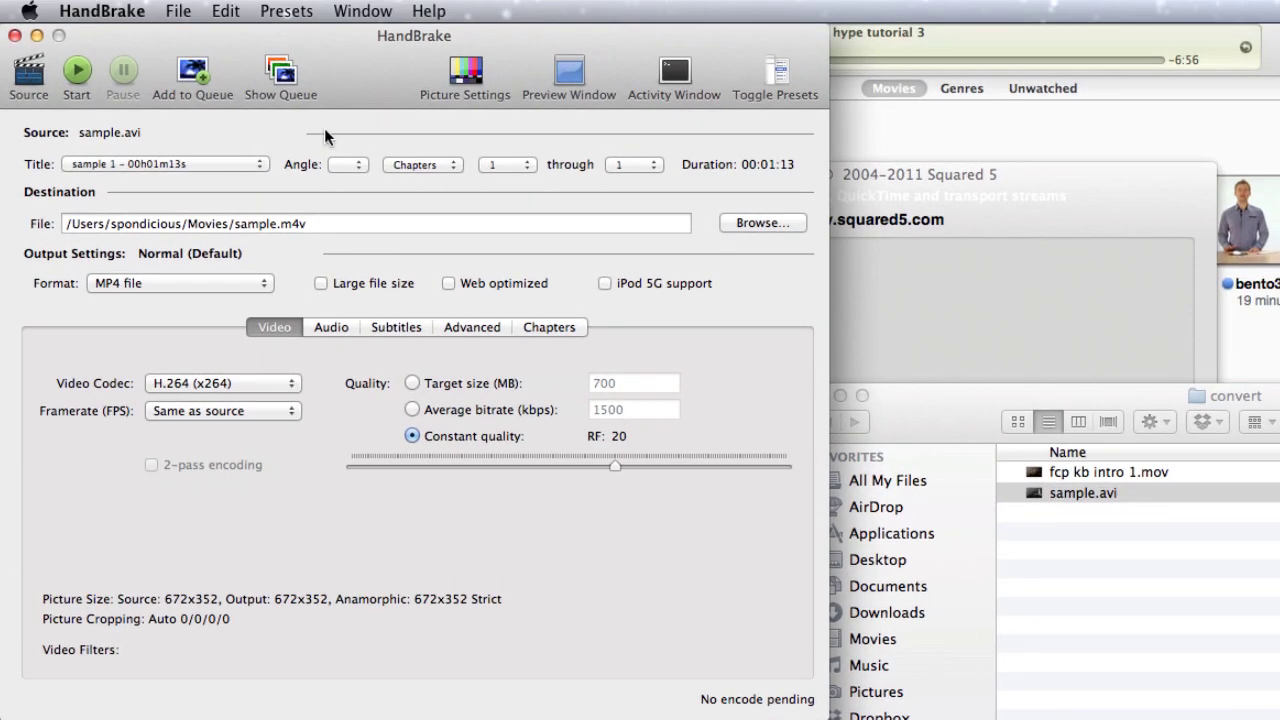
- Show the presets, apply the Apple iPad preset to sample.avi and encode it as sample.m4v
left_click(787, 76)
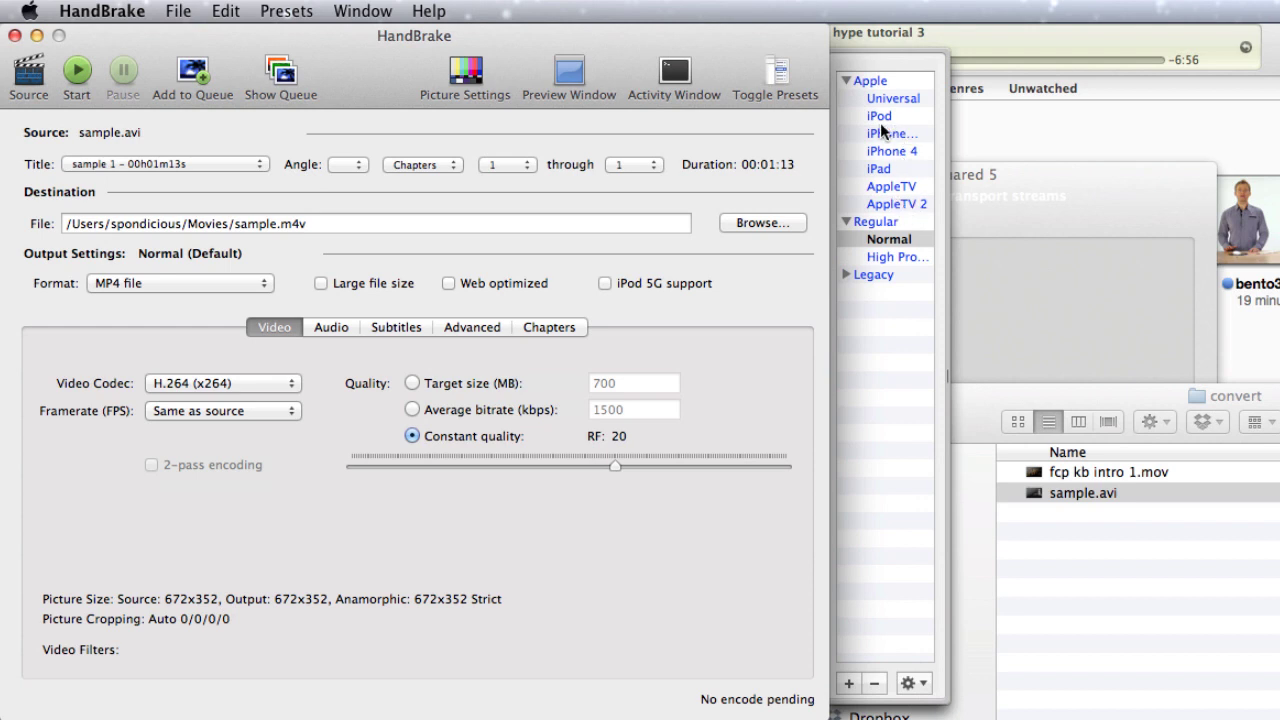
left_click(887, 117)
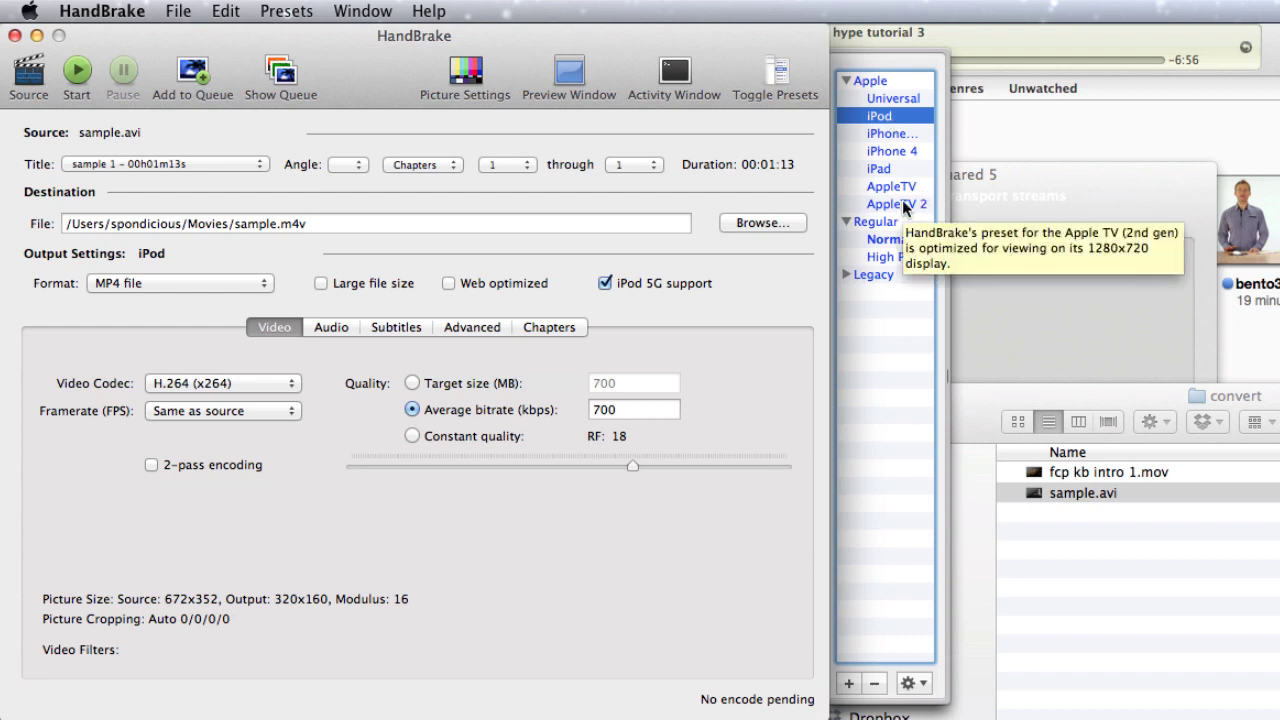
left_click(890, 99)
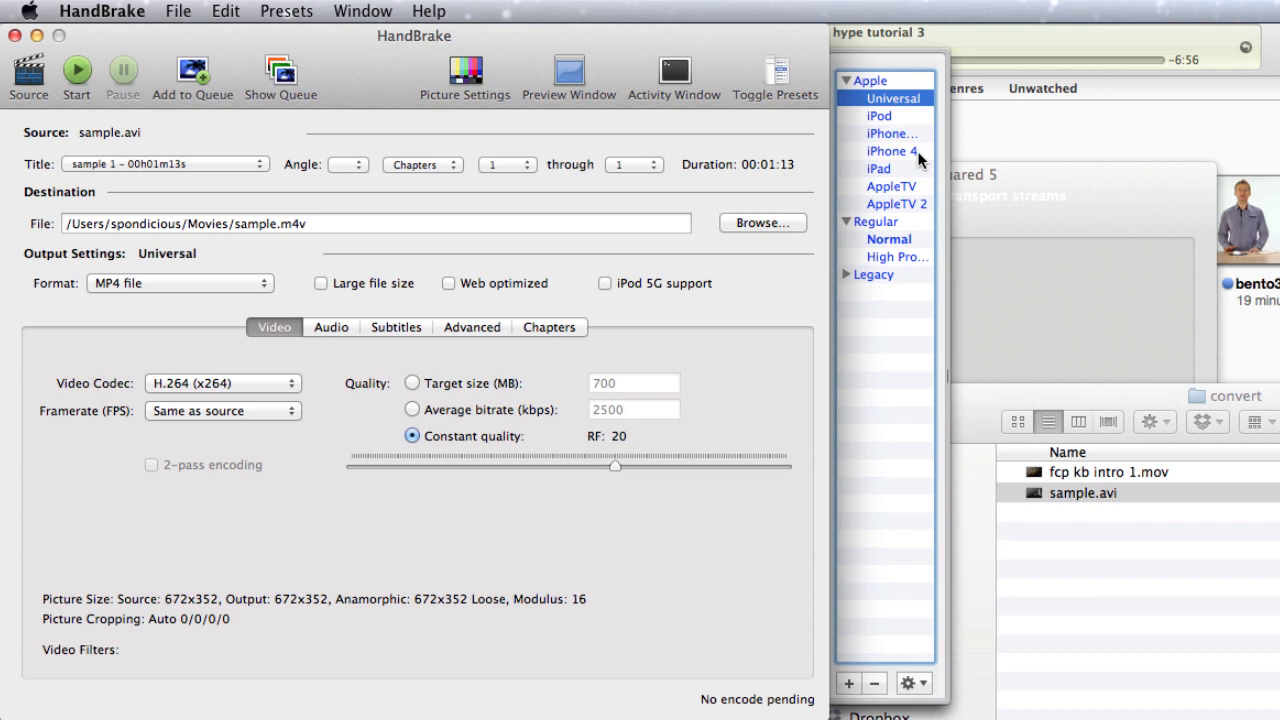
left_click(888, 170)
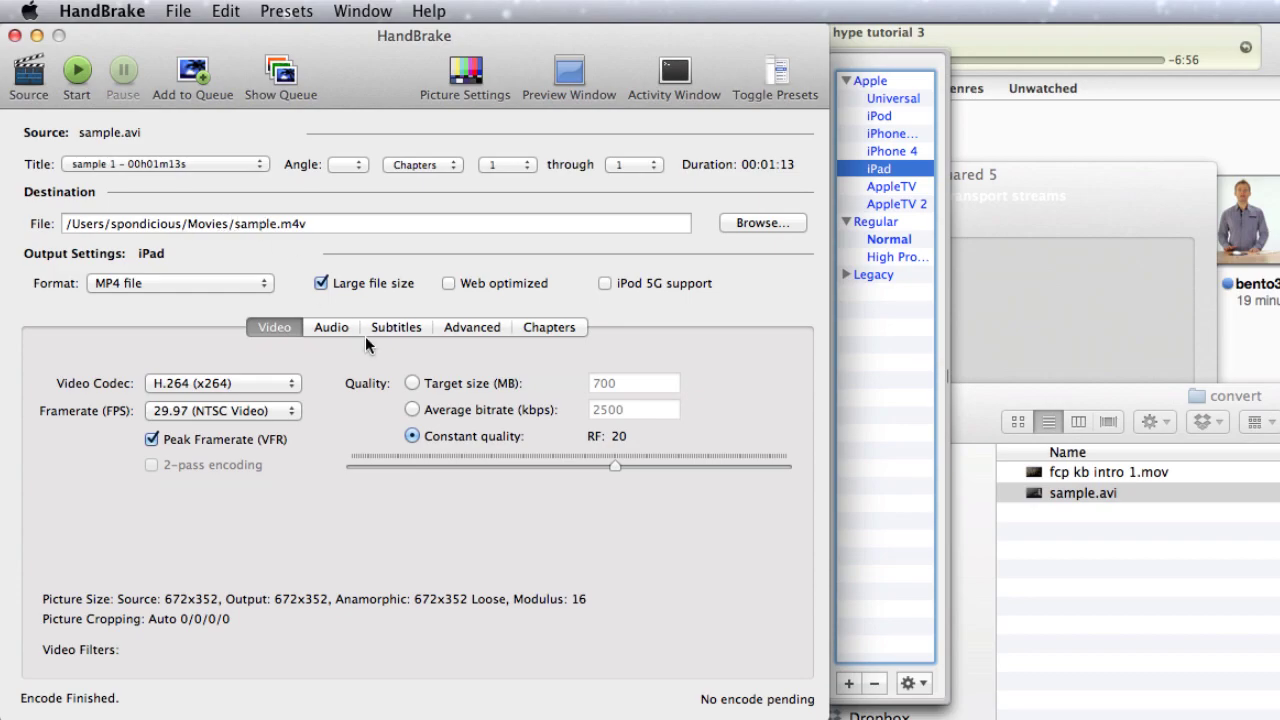
- Add the converted sample.m4v from the Movies folder to the iTunes library and play it there
left_click(1087, 521)
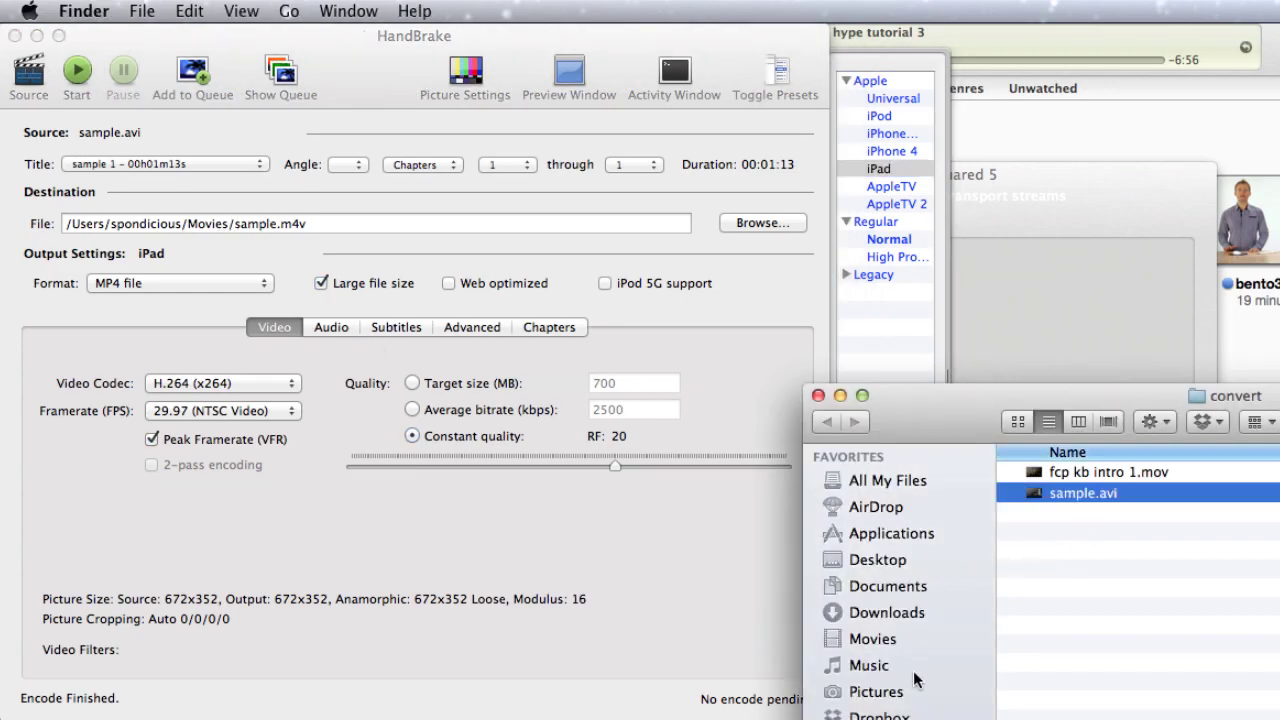
left_click(873, 638)
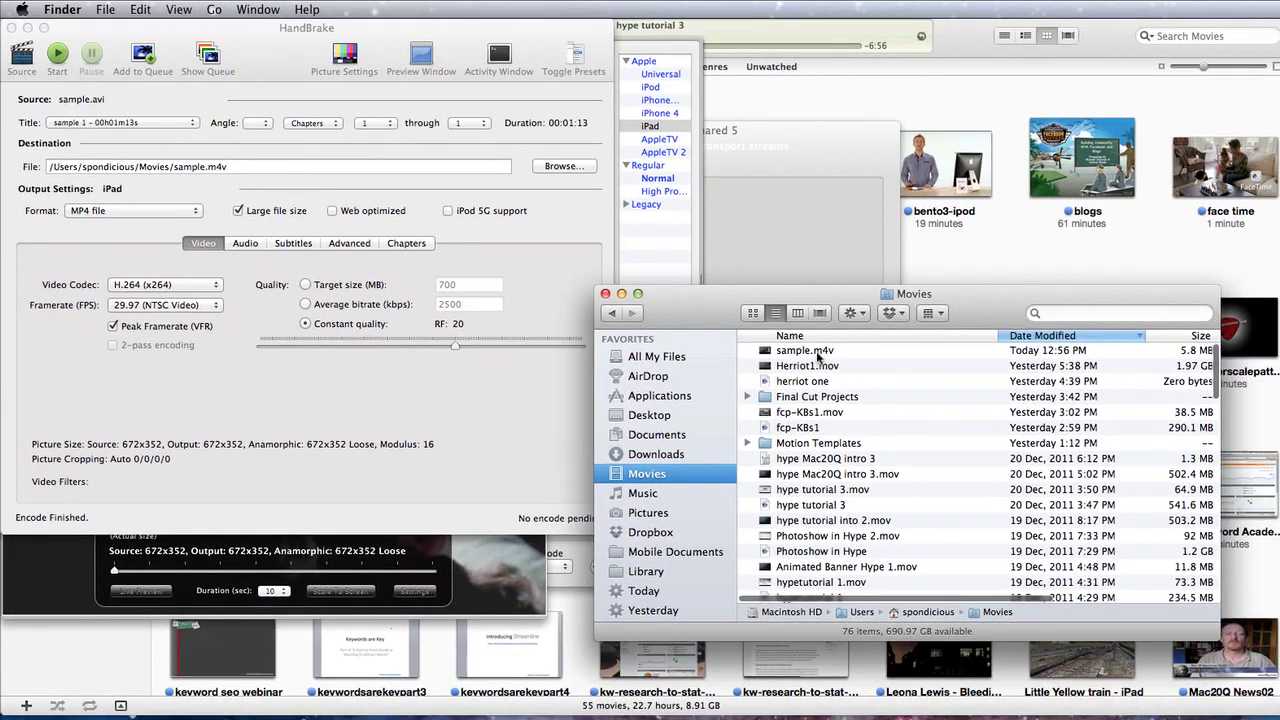
left_click(912, 393)
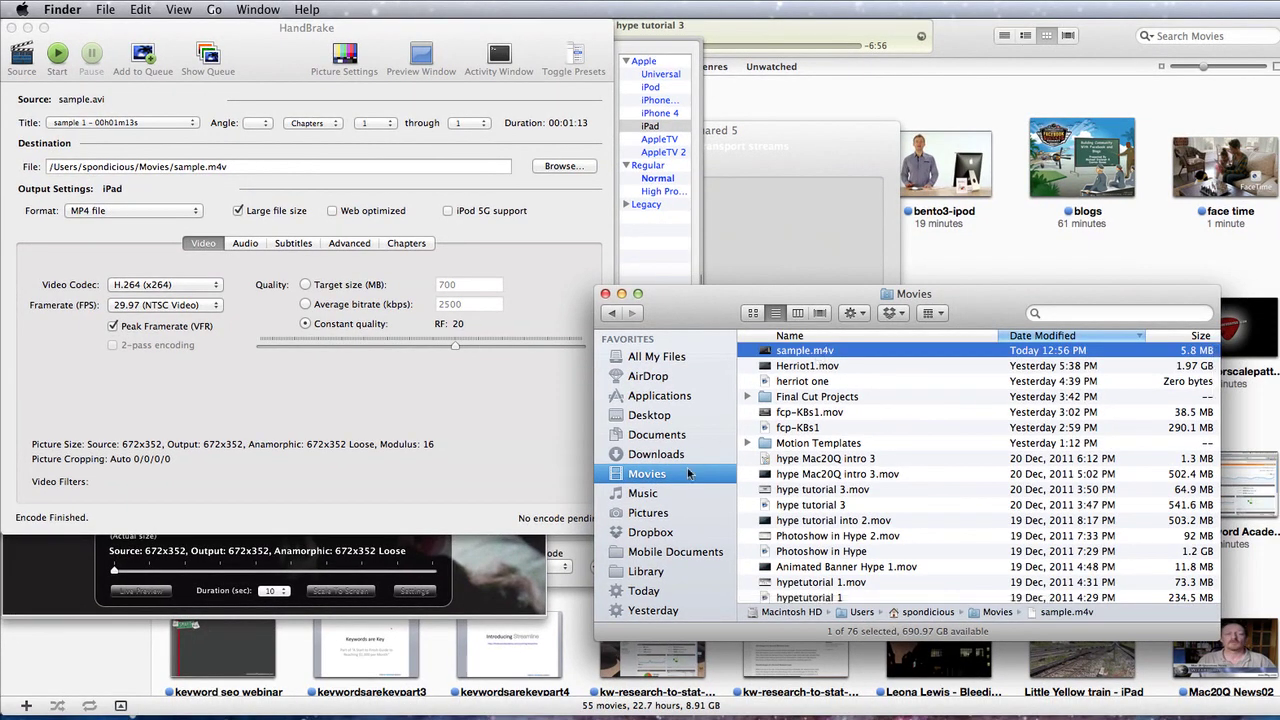
left_click(943, 37)
key("super+Tab")
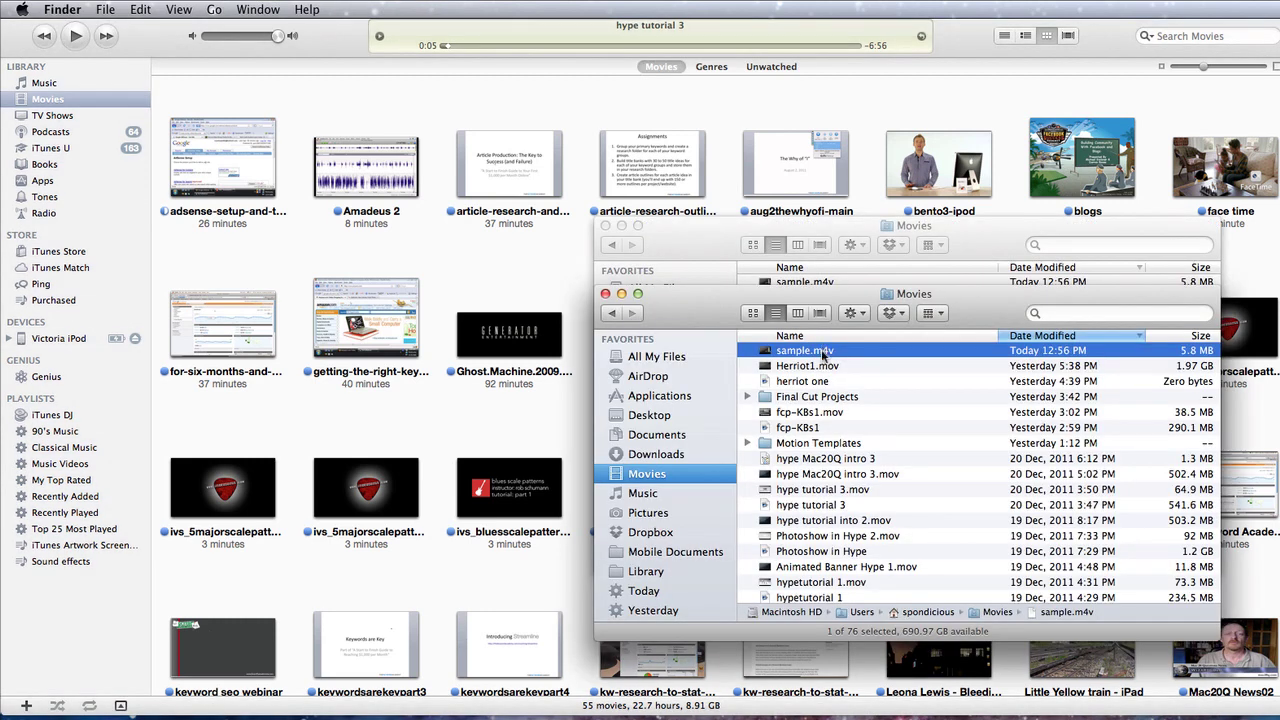
left_click_drag(824, 354, 100, 200)
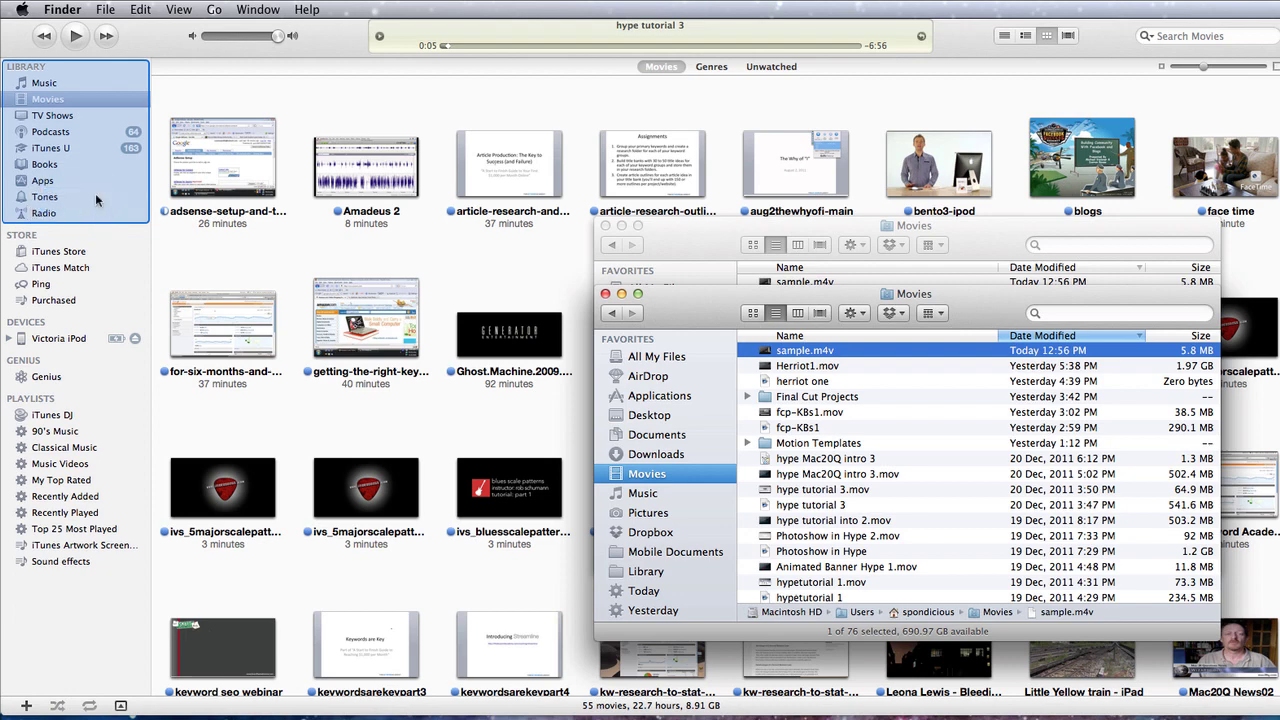
left_click(288, 265)
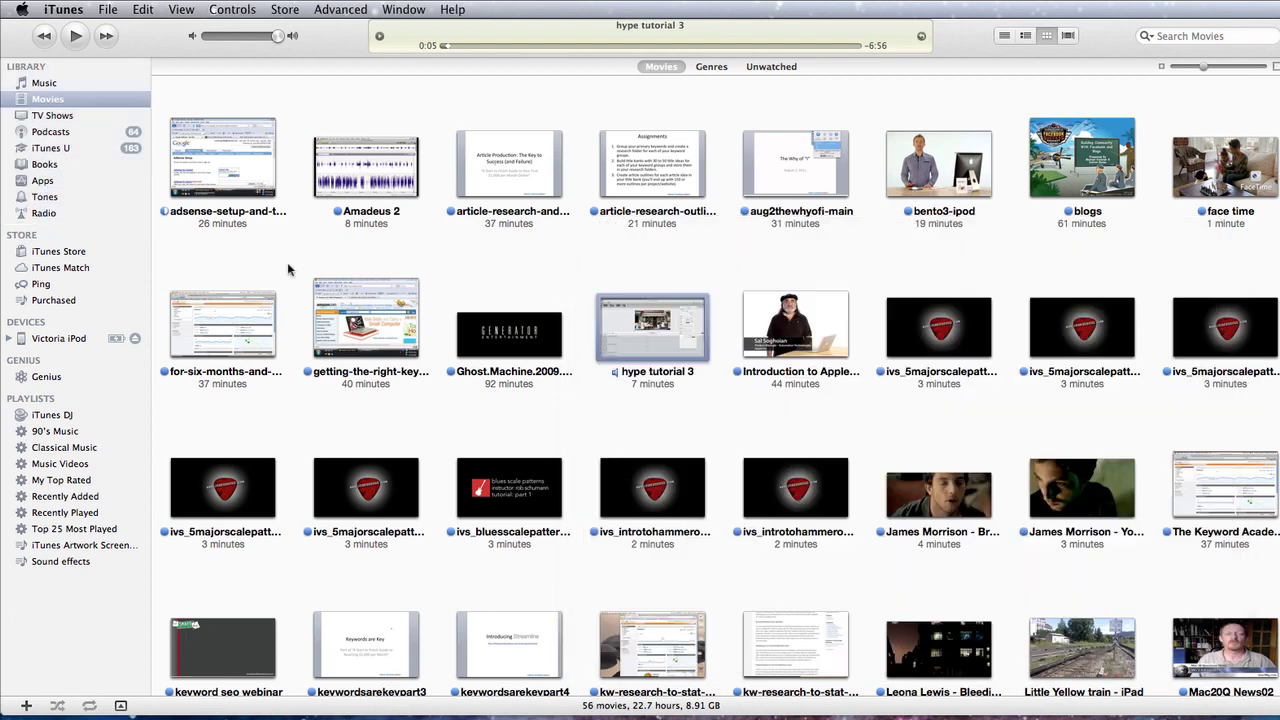
scroll(613, 381, "down", 5)
scroll(613, 381, "down", 2)
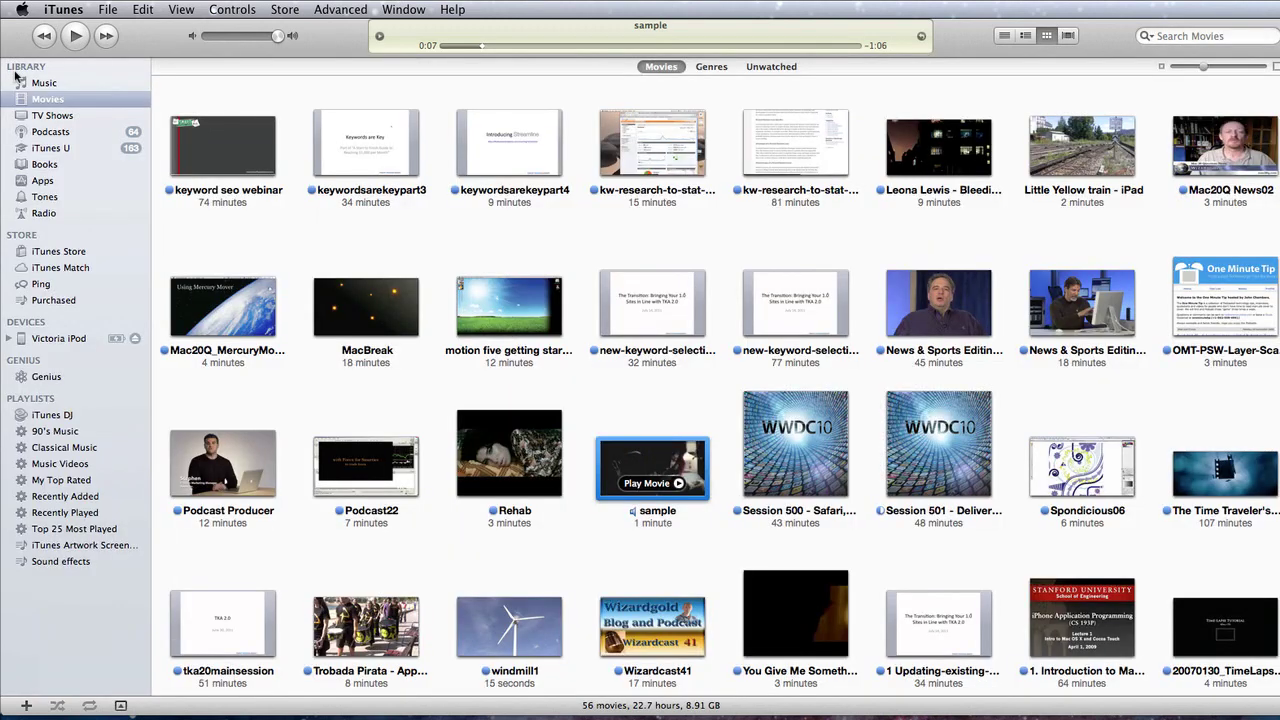
- Bring up MPEG Streamclip and load sample.avi into it from the Desktop's convert folder
key("super+Tab")
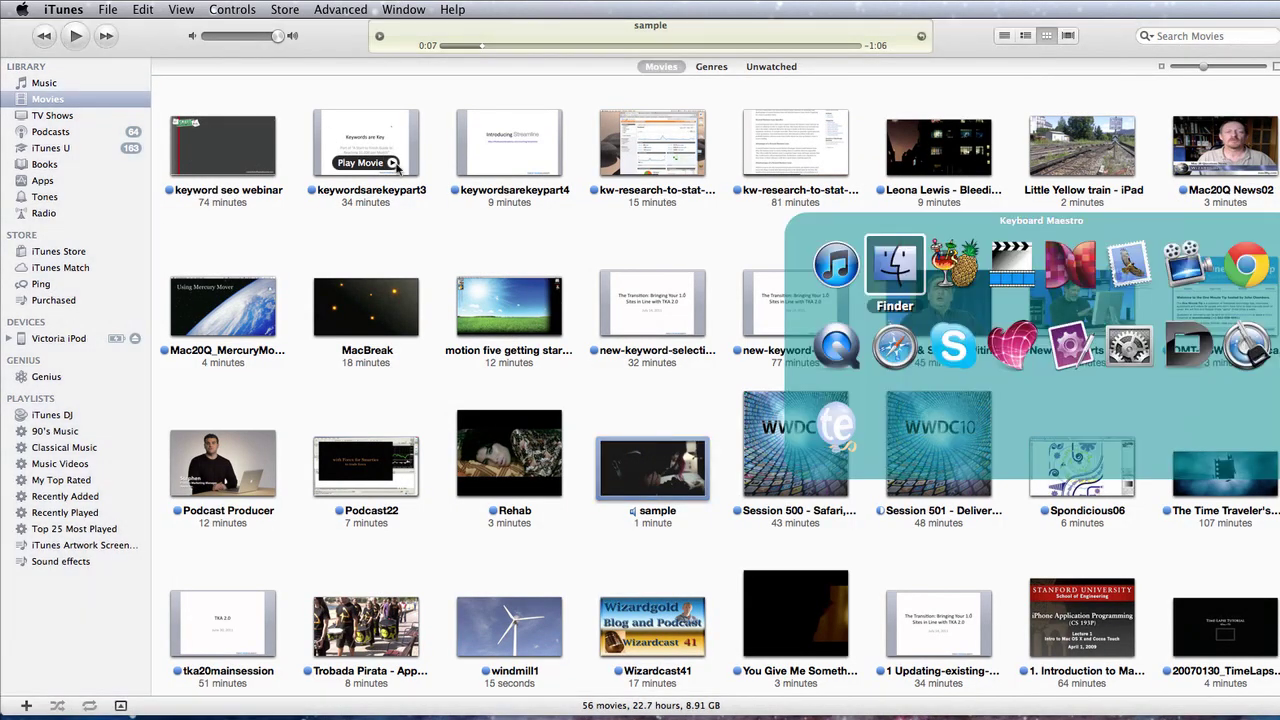
key("super+Tab")
key("super+Tab")
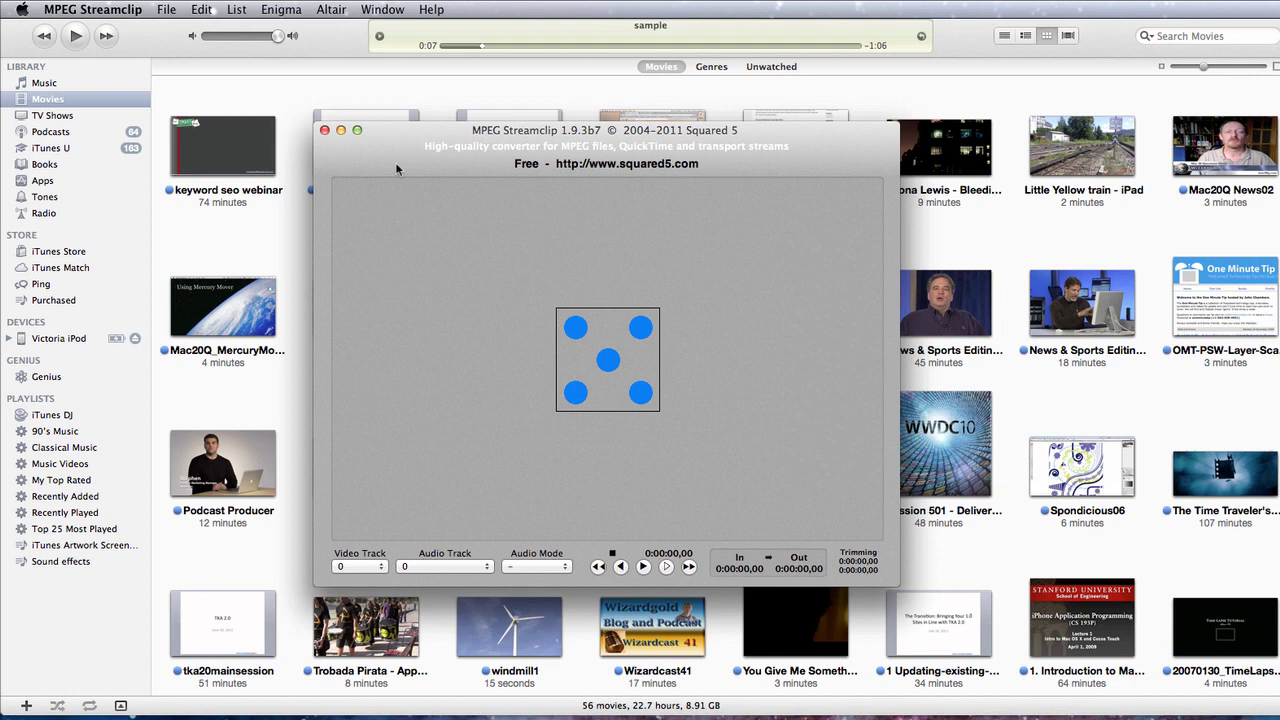
key("super+Tab")
key("super+Tab")
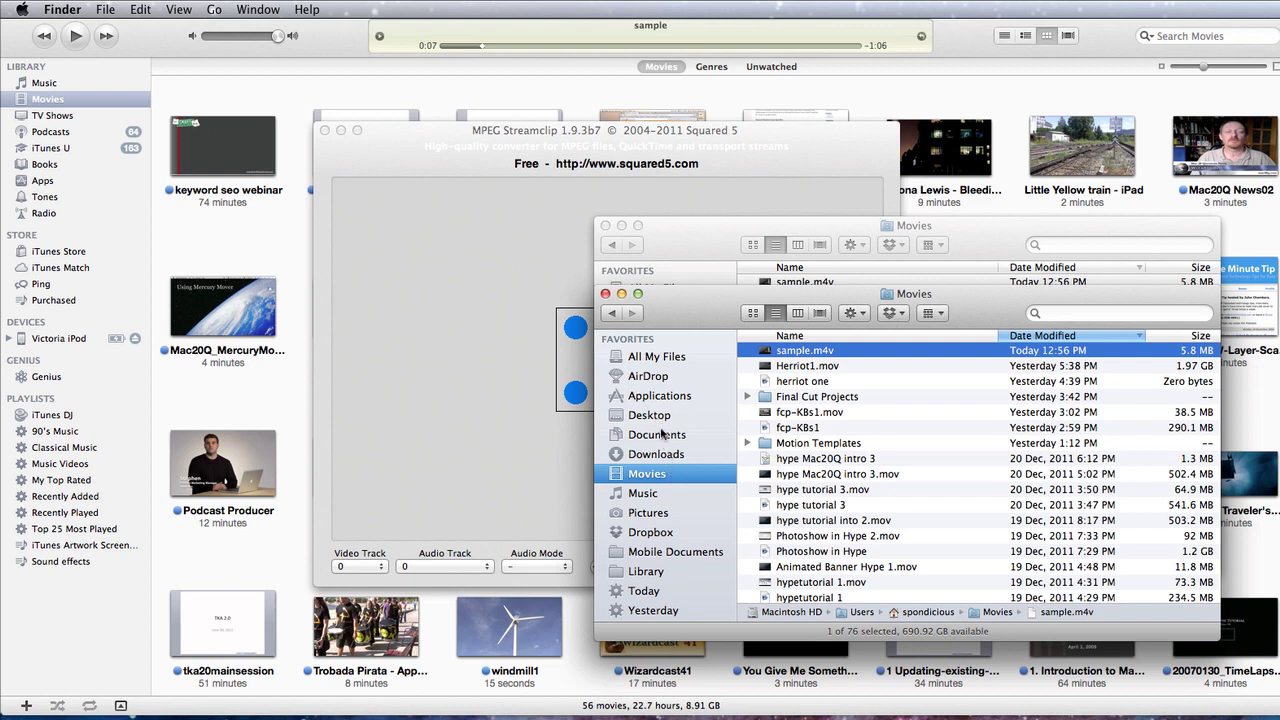
left_click(660, 415)
double_click(777, 351)
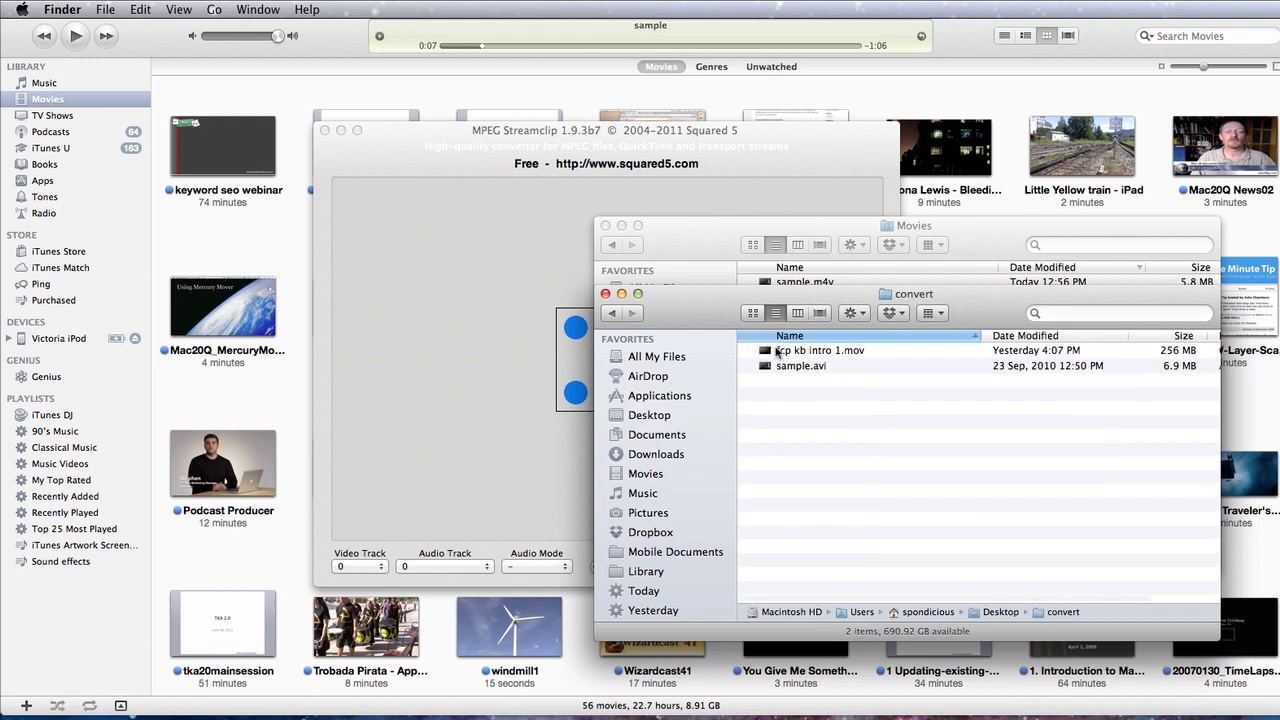
left_click(812, 369)
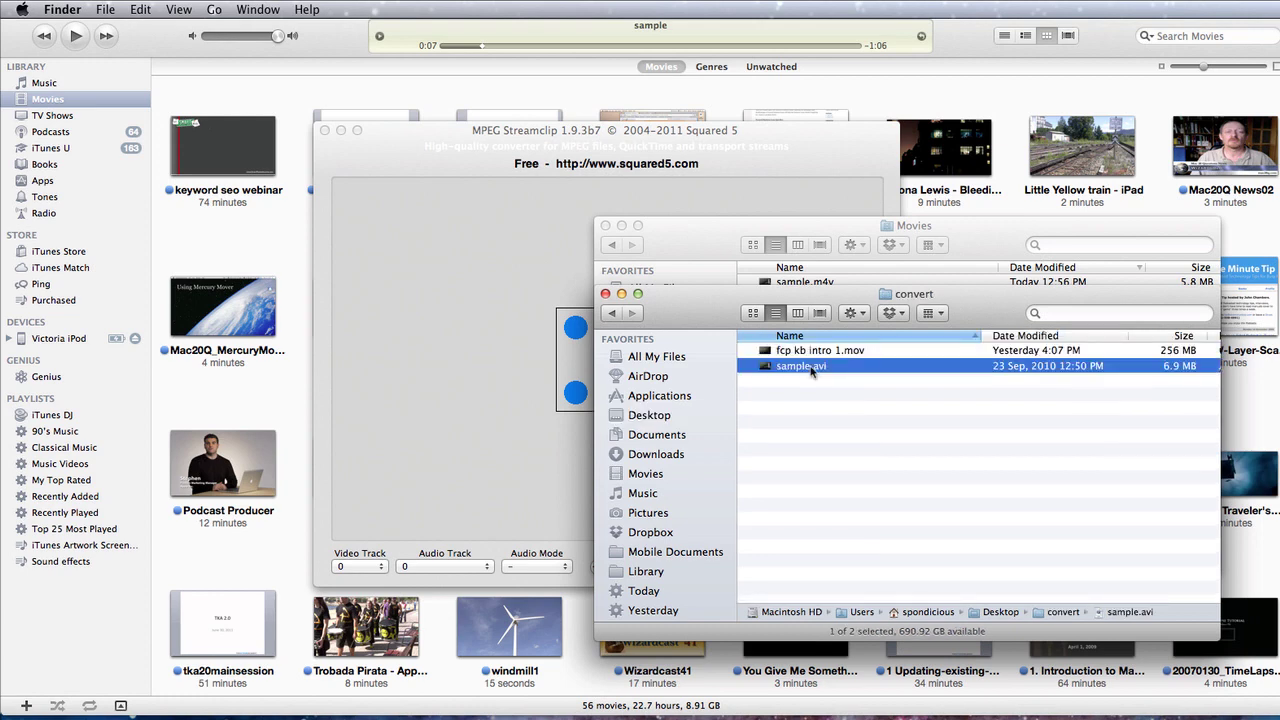
left_click_drag(812, 370, 566, 423)
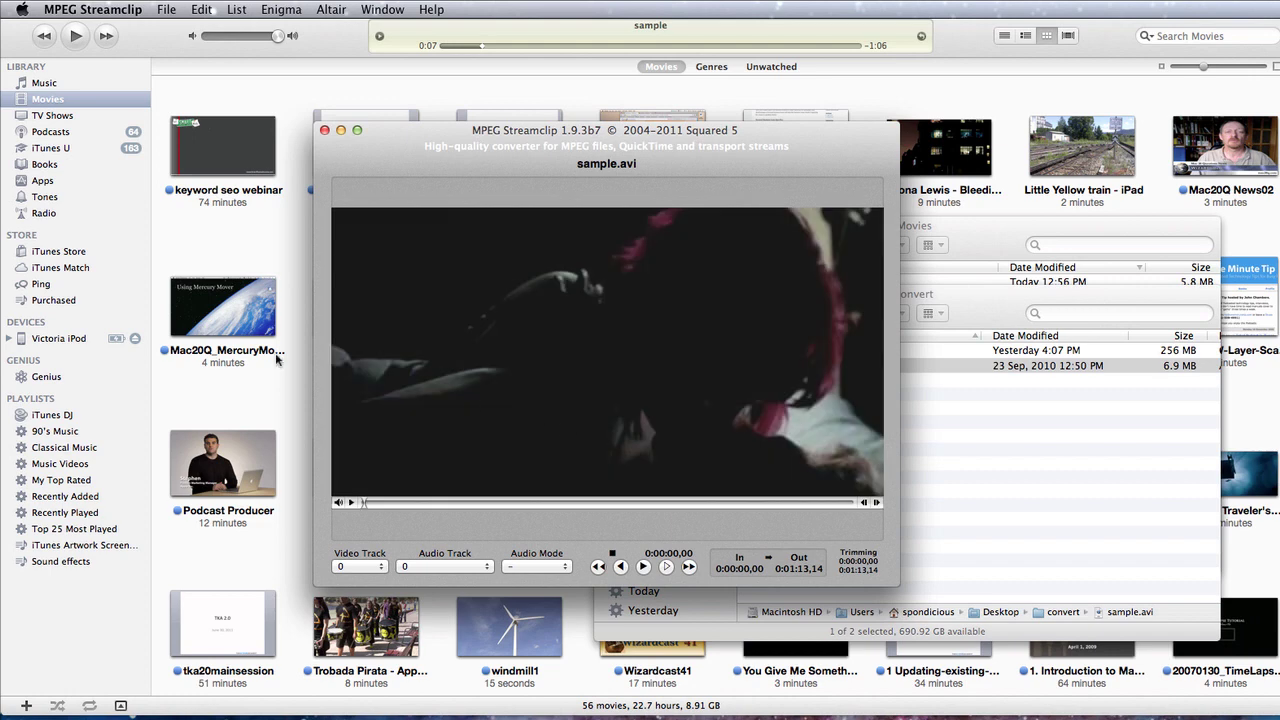
- Start a QuickTime export of sample.avi with H.264 compression, 100% quality and Multipass enabled
left_click(168, 10)
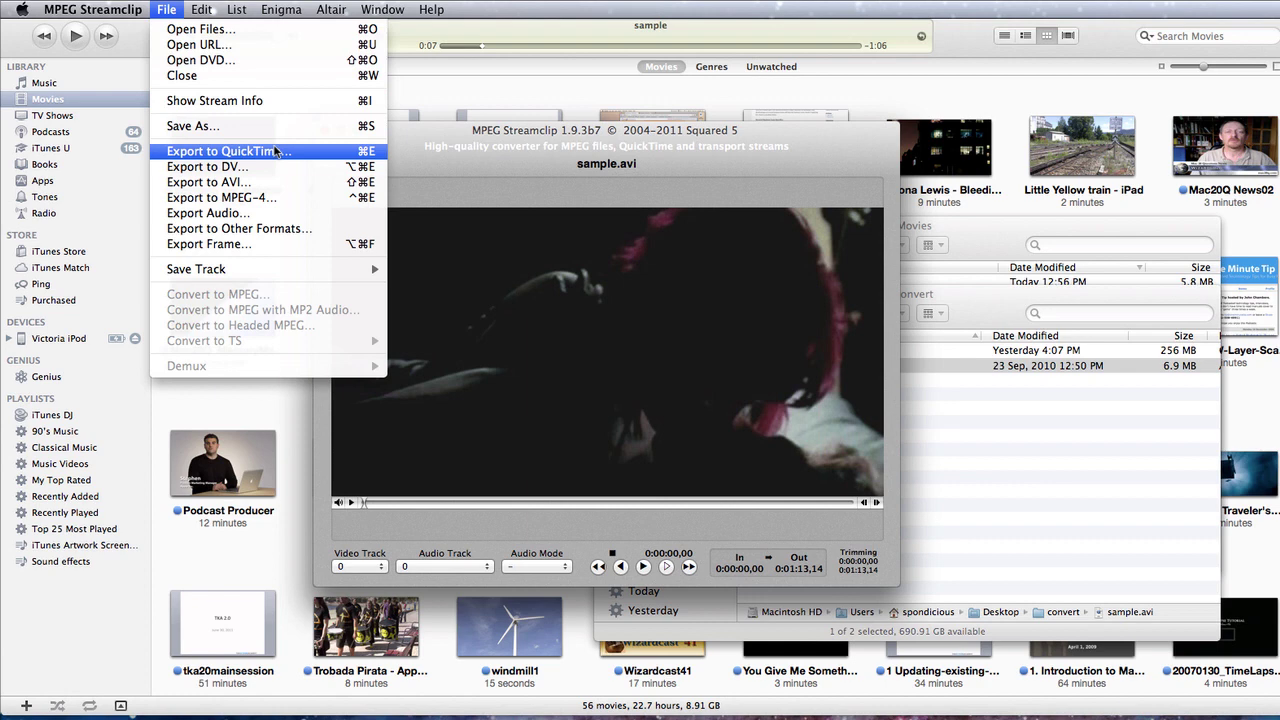
left_click(275, 150)
left_click(1005, 217)
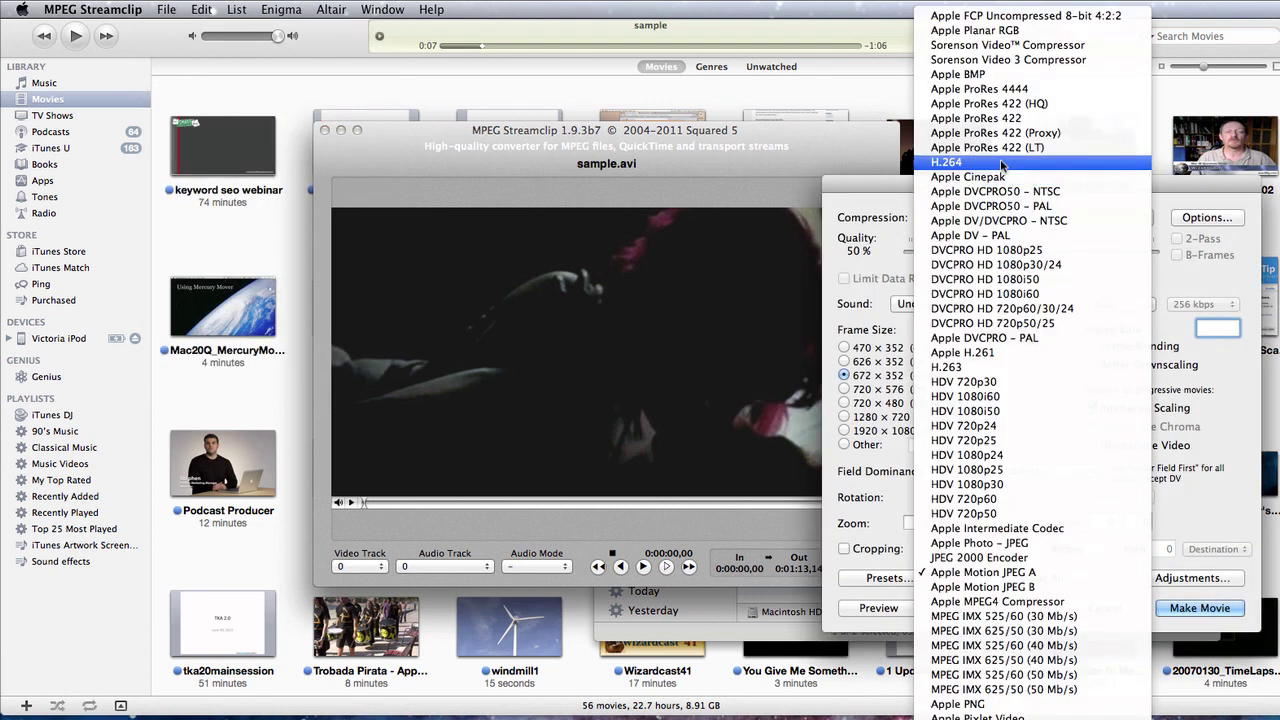
left_click(1002, 165)
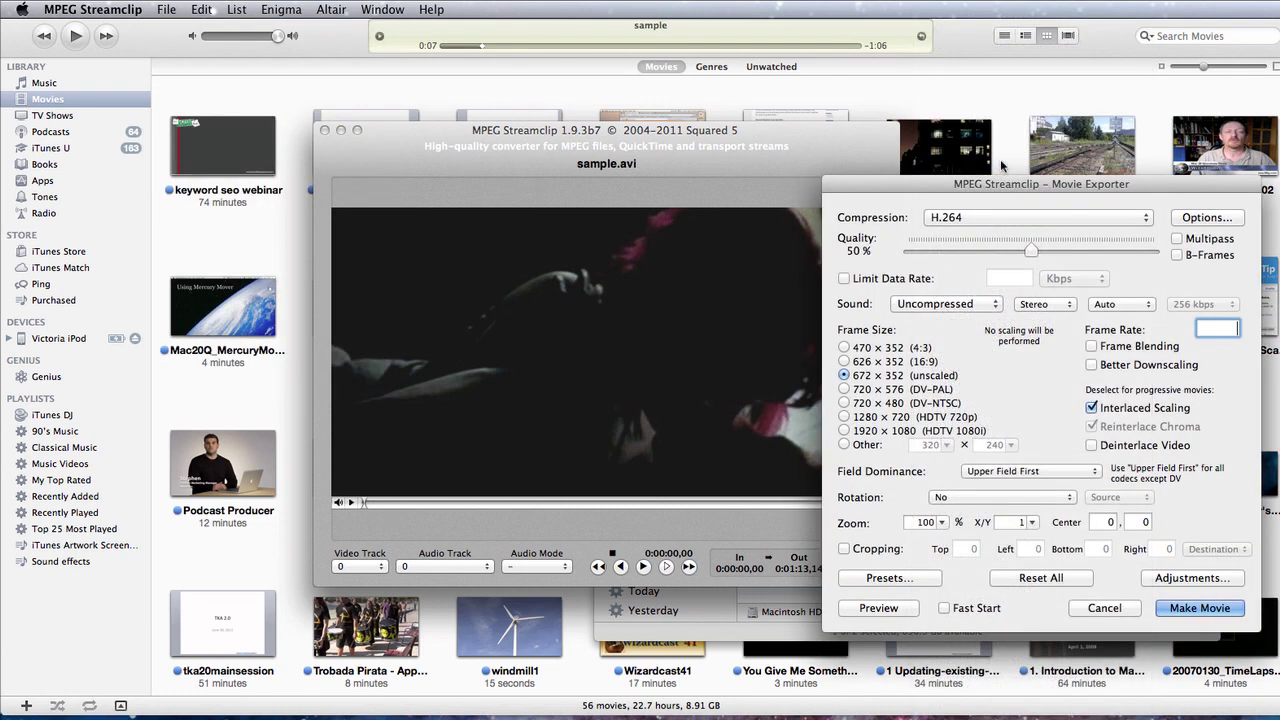
left_click(1152, 248)
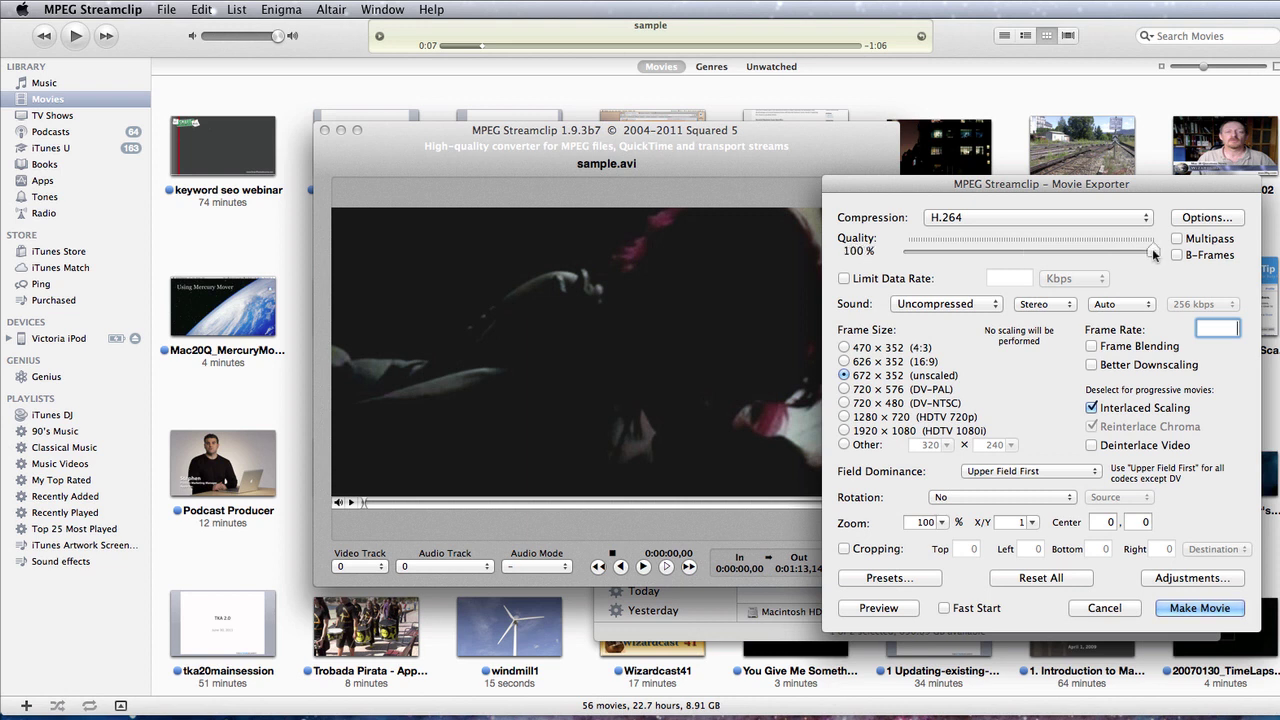
left_click(1182, 240)
- Leave the export's data rate unlimited and turn off Interlaced Scaling
left_click(844, 279)
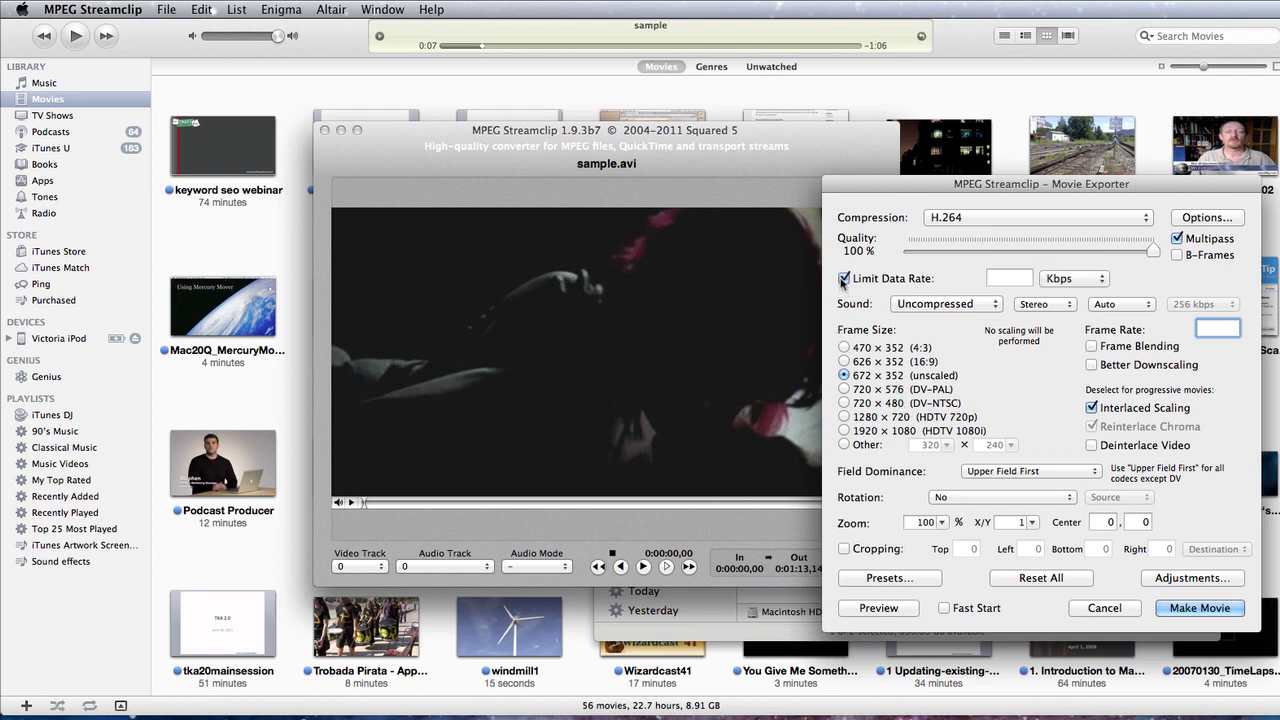
left_click(844, 279)
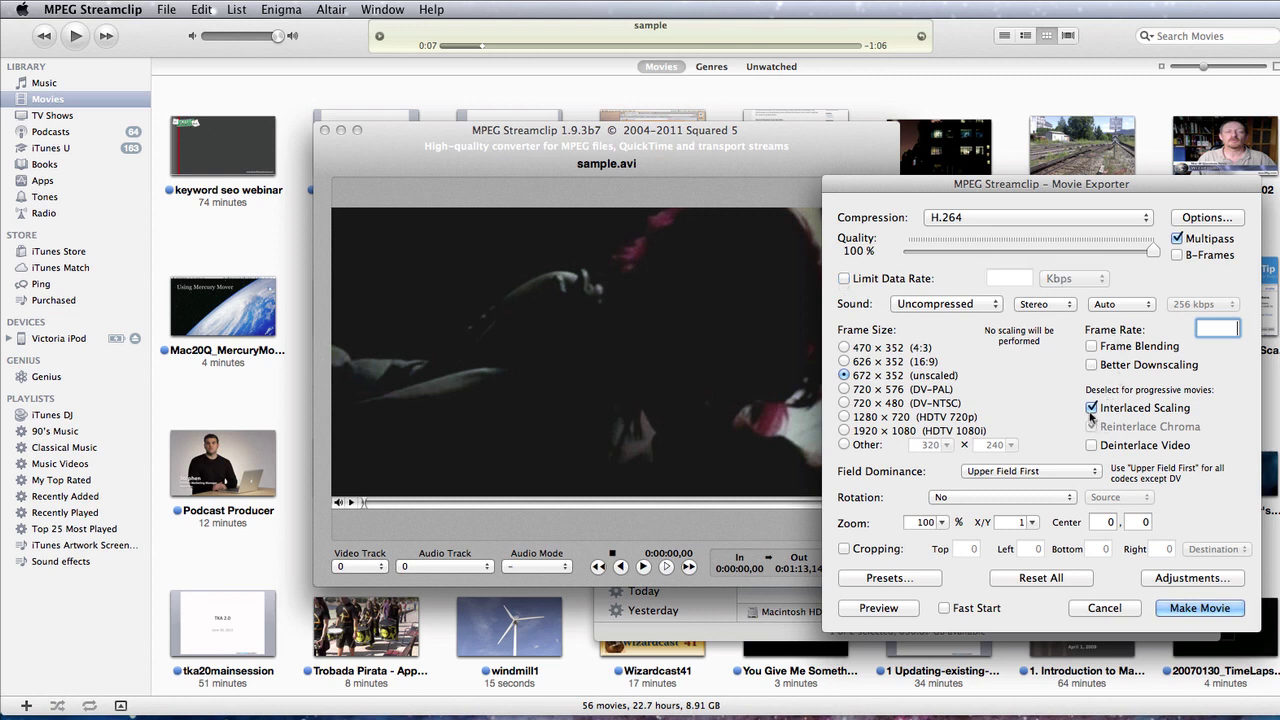
left_click(1092, 408)
- Set the export's sound to MPEG-4 AAC at 256 kbps
left_click(931, 310)
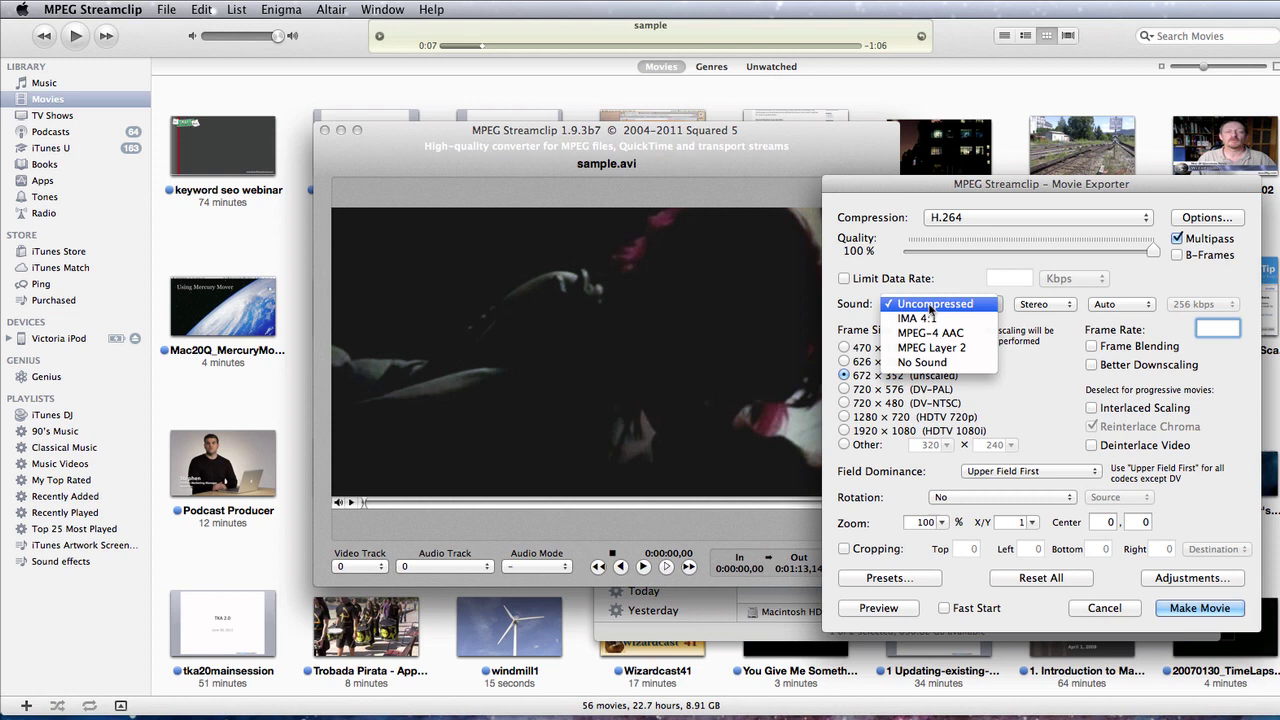
left_click(977, 340)
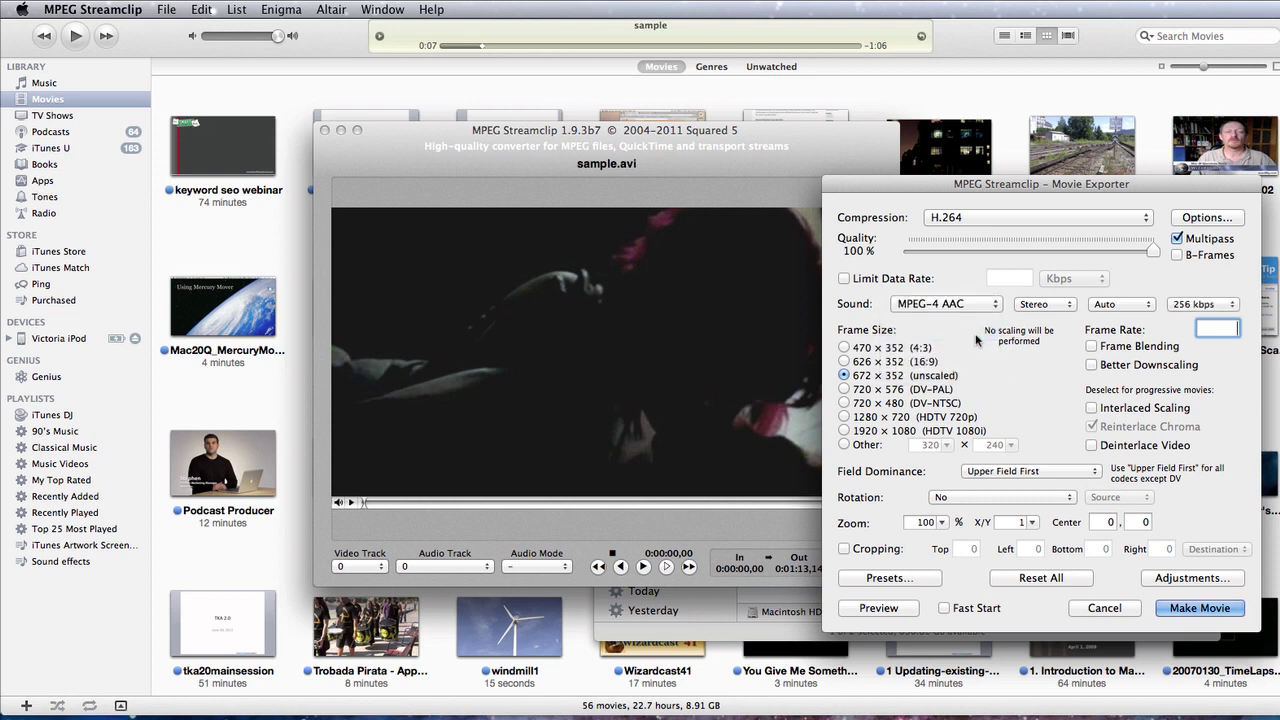
left_click(1190, 305)
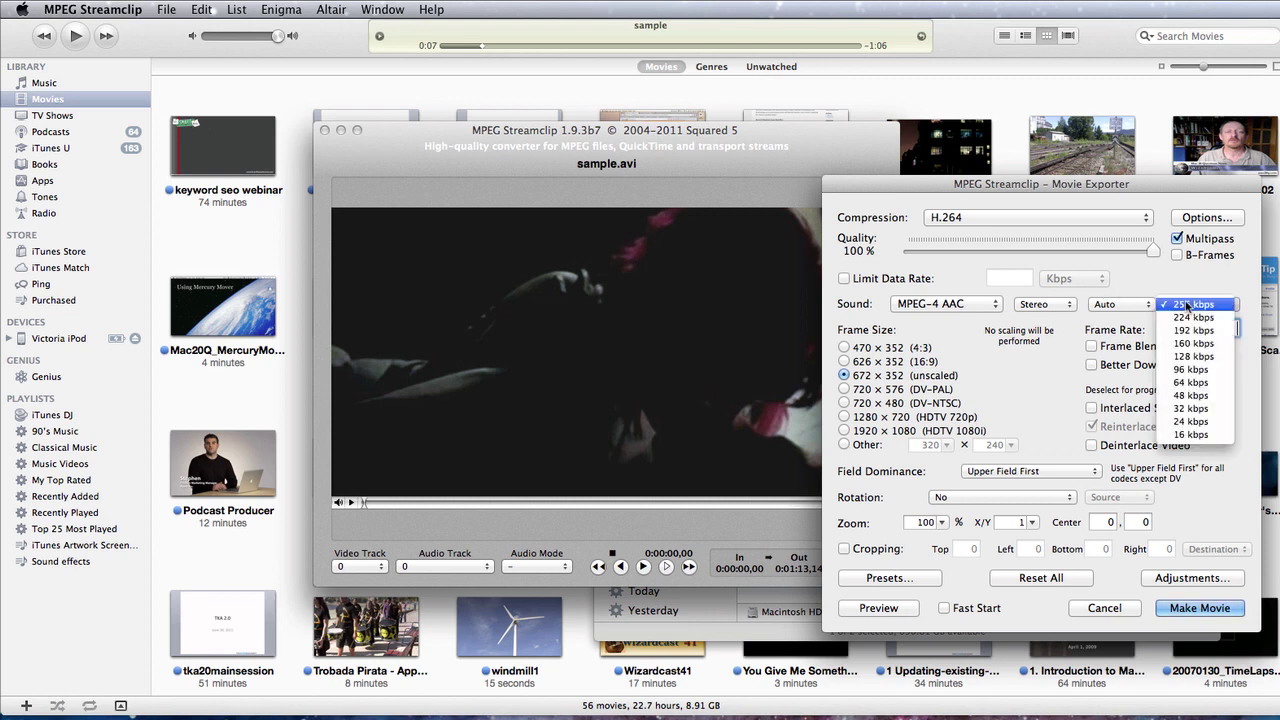
left_click(1195, 304)
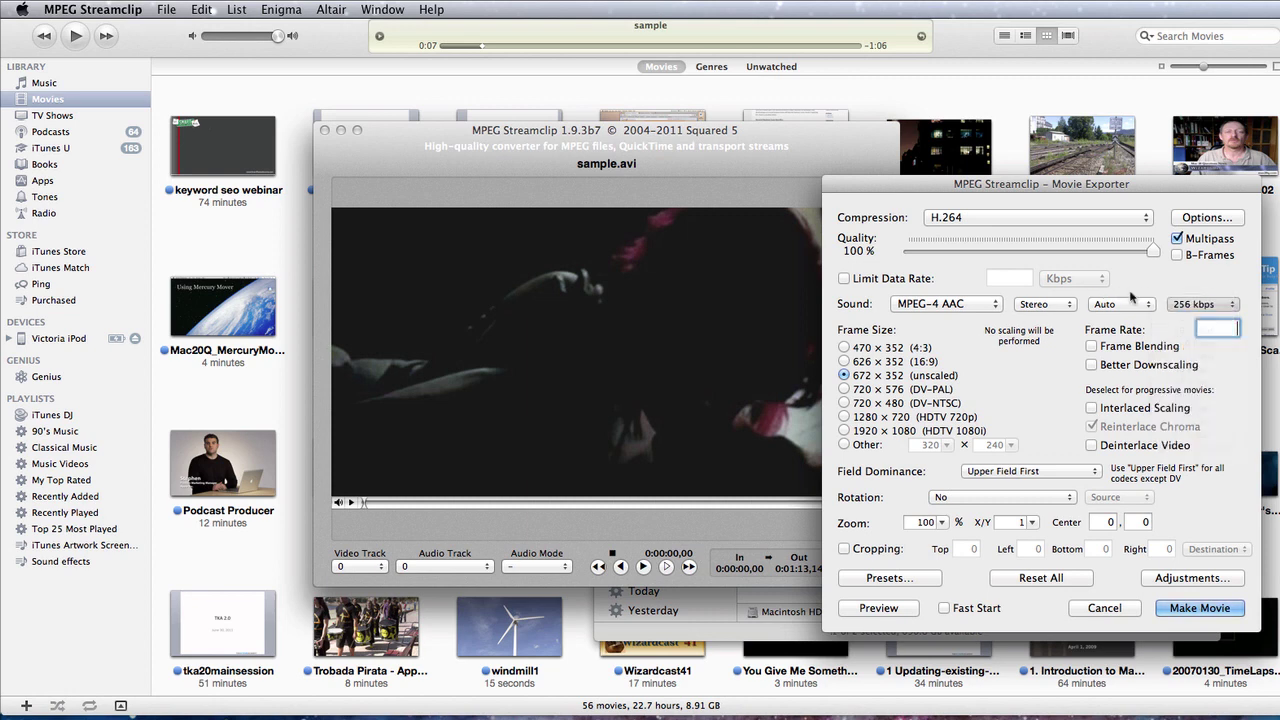
left_click(935, 303)
left_click(935, 274)
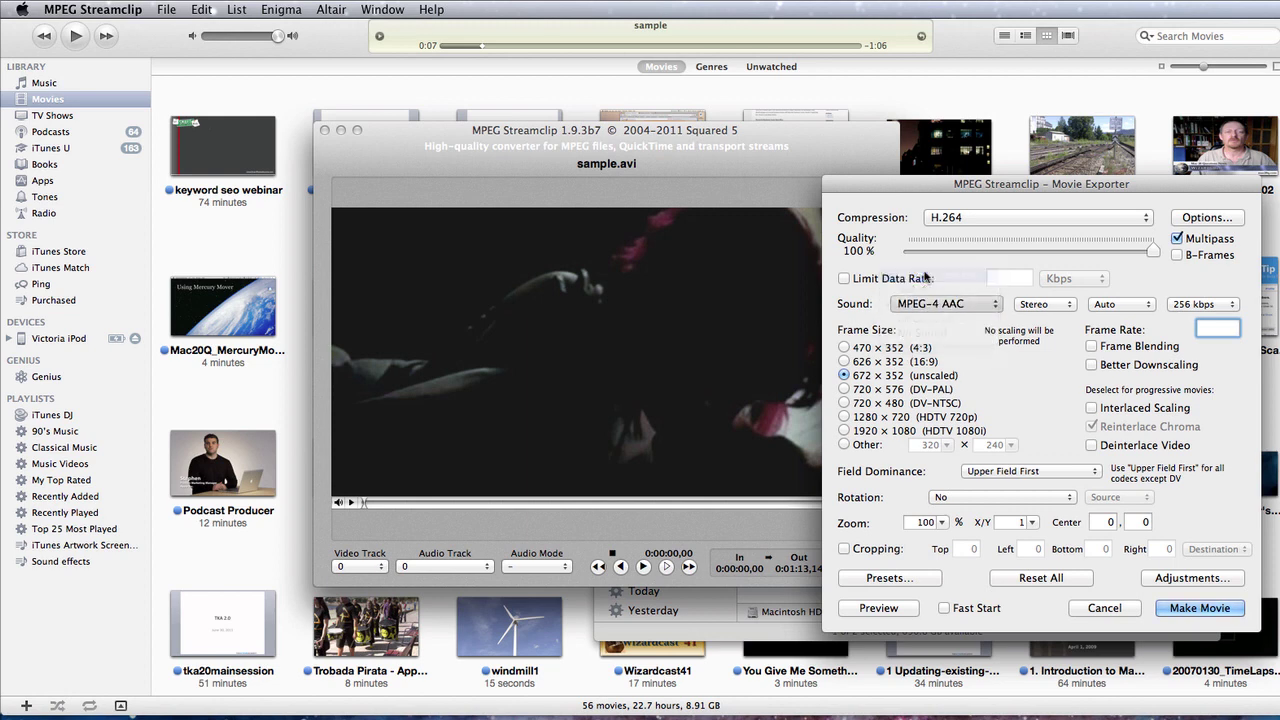
- Make the movie, saving it as sample in the Desktop's convert folder, and close the MPEG Streamclip window
left_click(1205, 608)
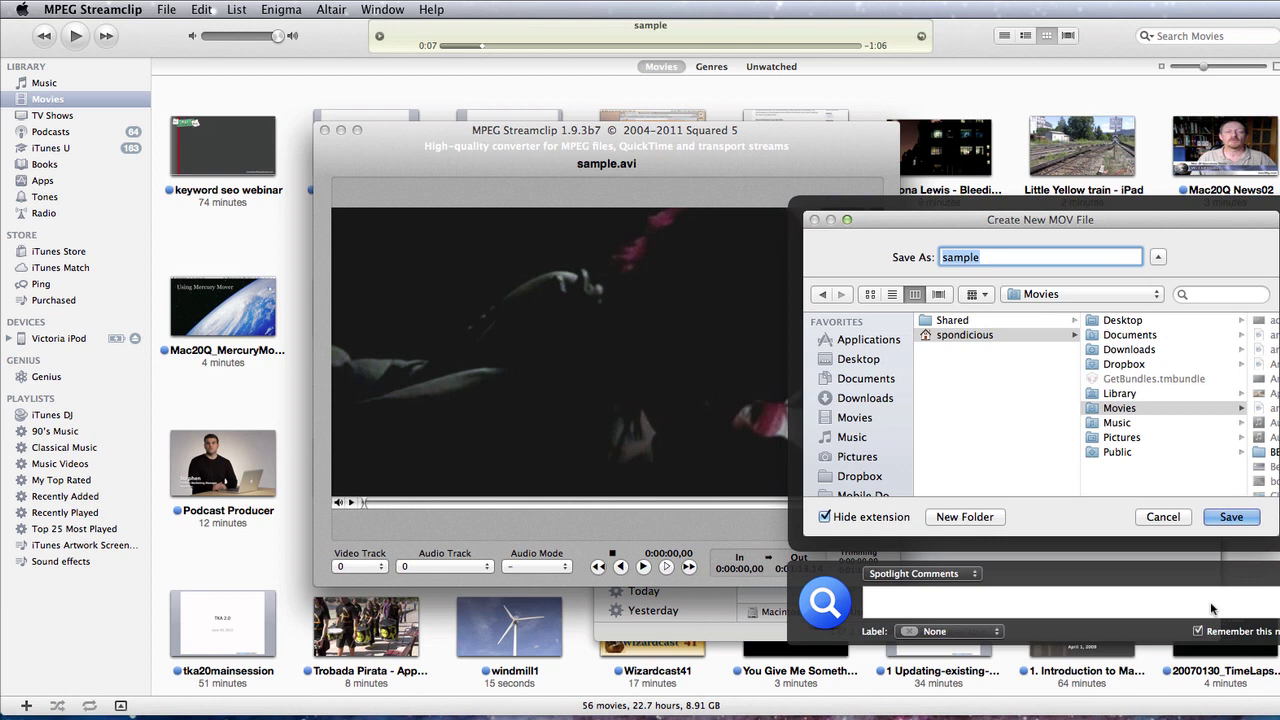
left_click(859, 359)
left_click(1243, 528)
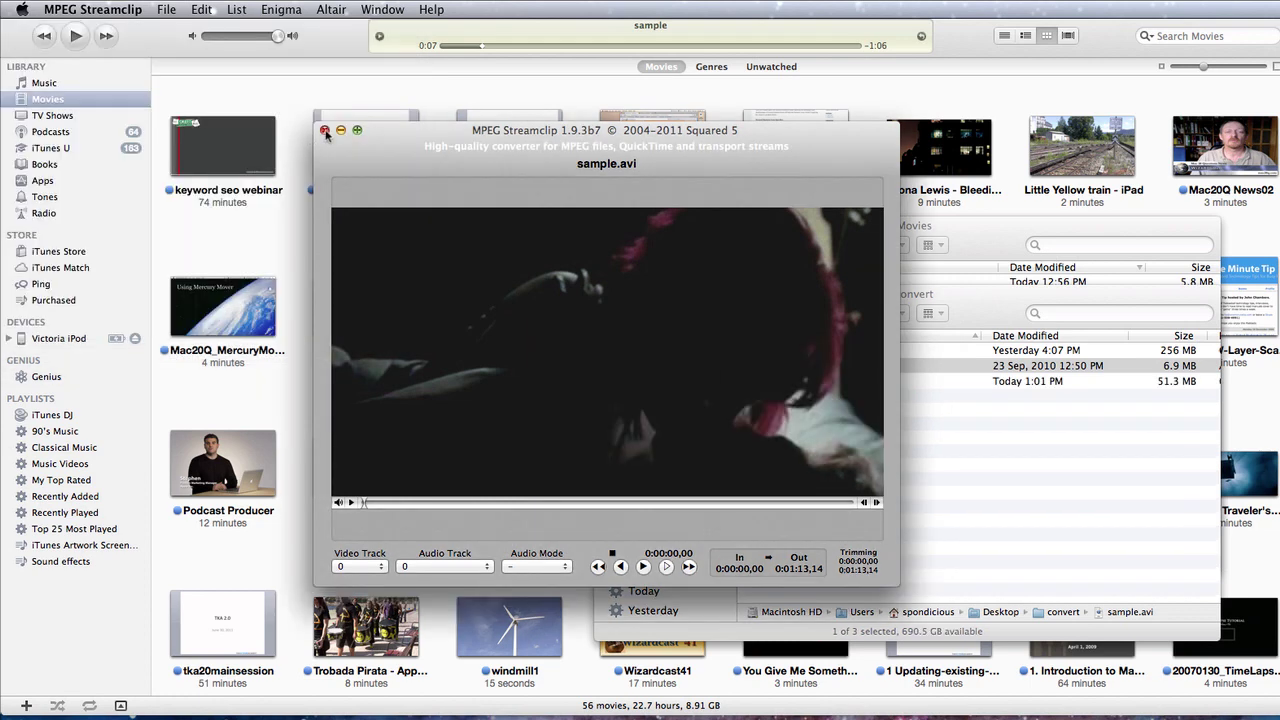
left_click(325, 131)
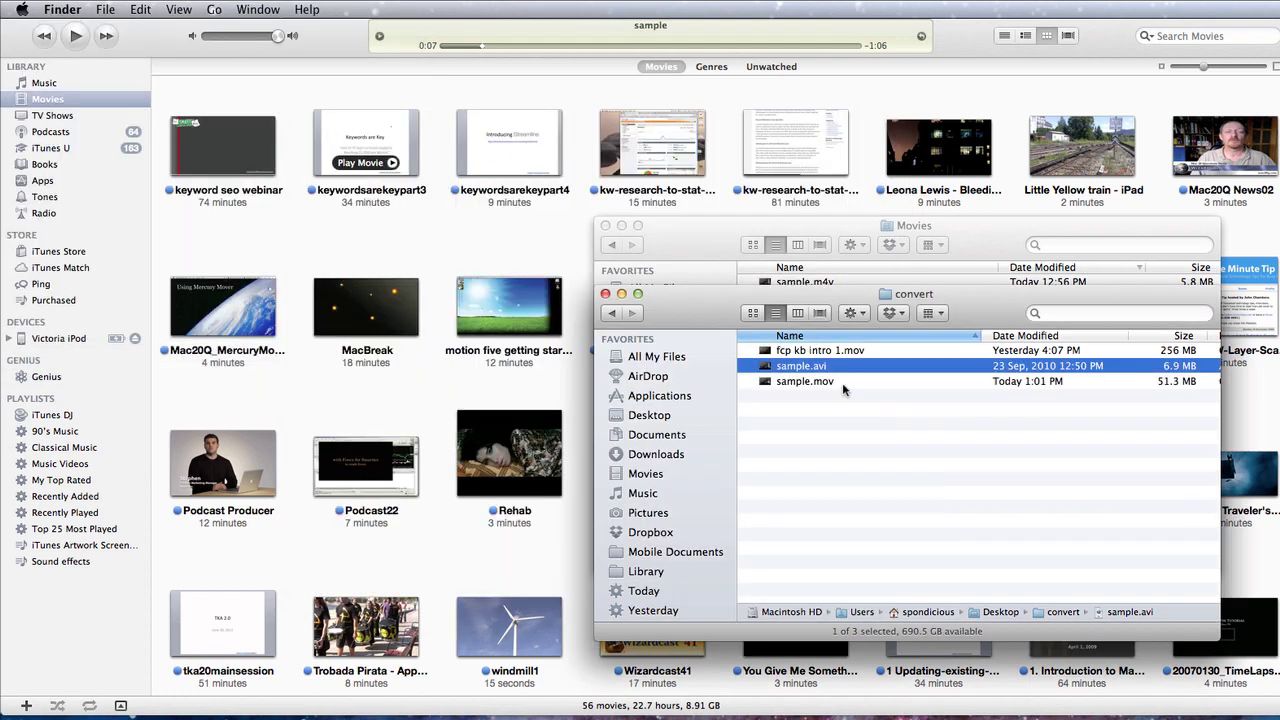
- Rename sample.mov in the convert folder as sample2.mov
left_click(815, 384)
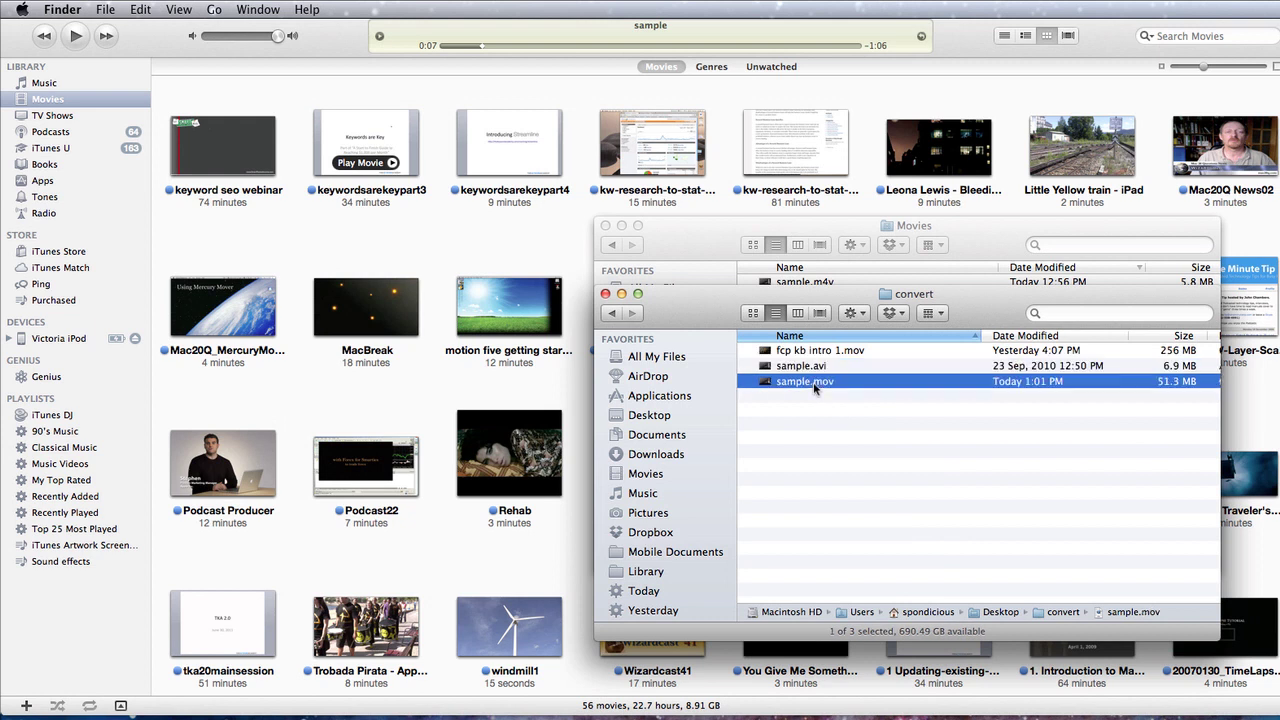
left_click(815, 382)
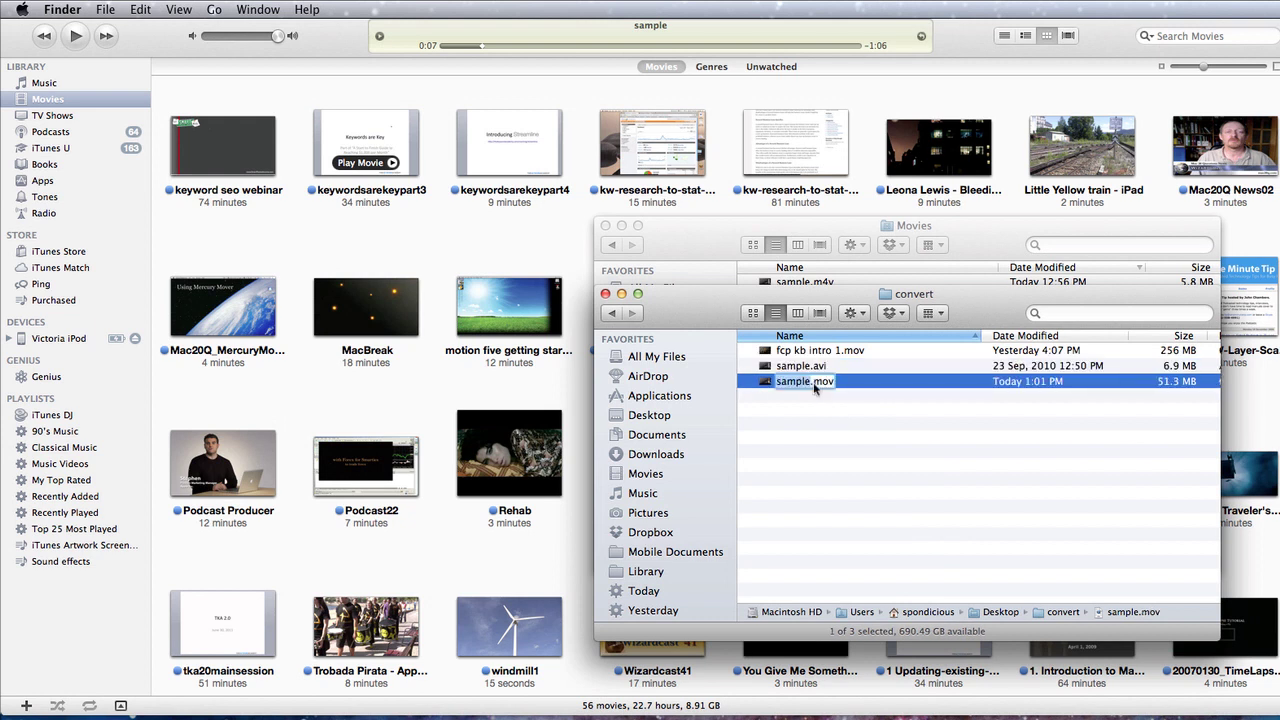
left_click(806, 383)
type("2")
key("Return")
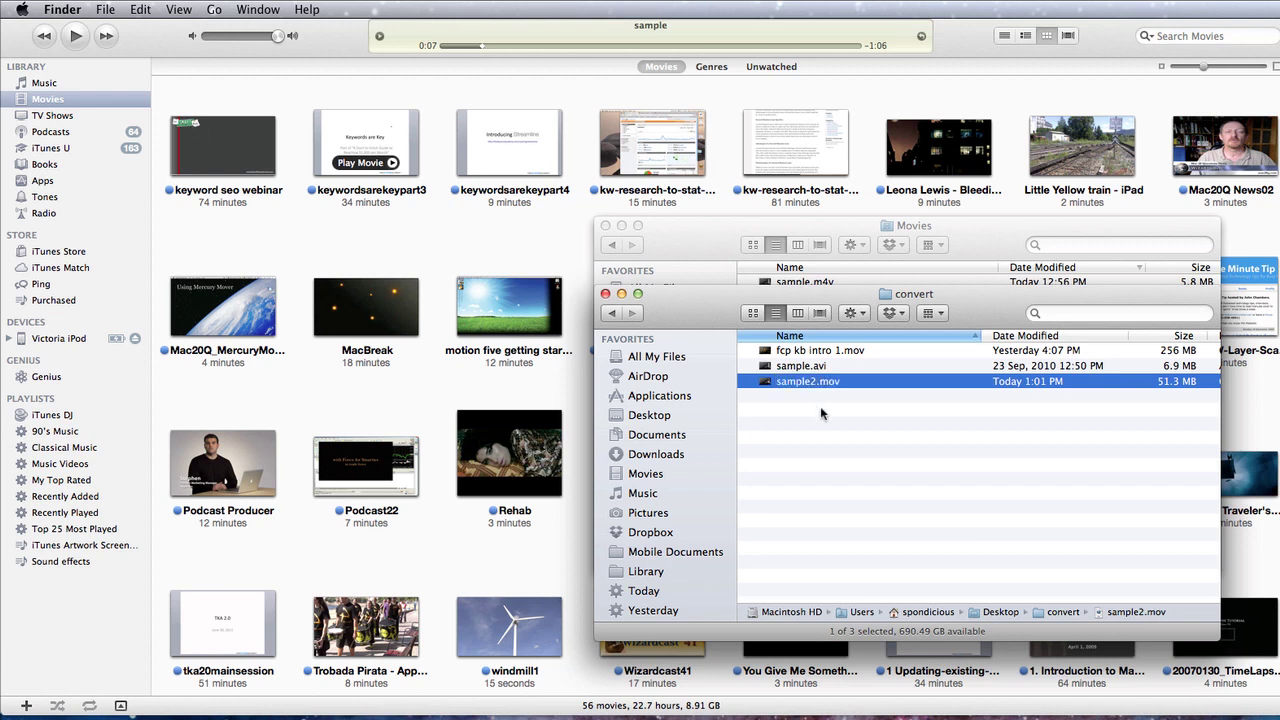
- Add sample2.mov from the convert folder to the iTunes movie library and play it there
left_click_drag(803, 382, 256, 241)
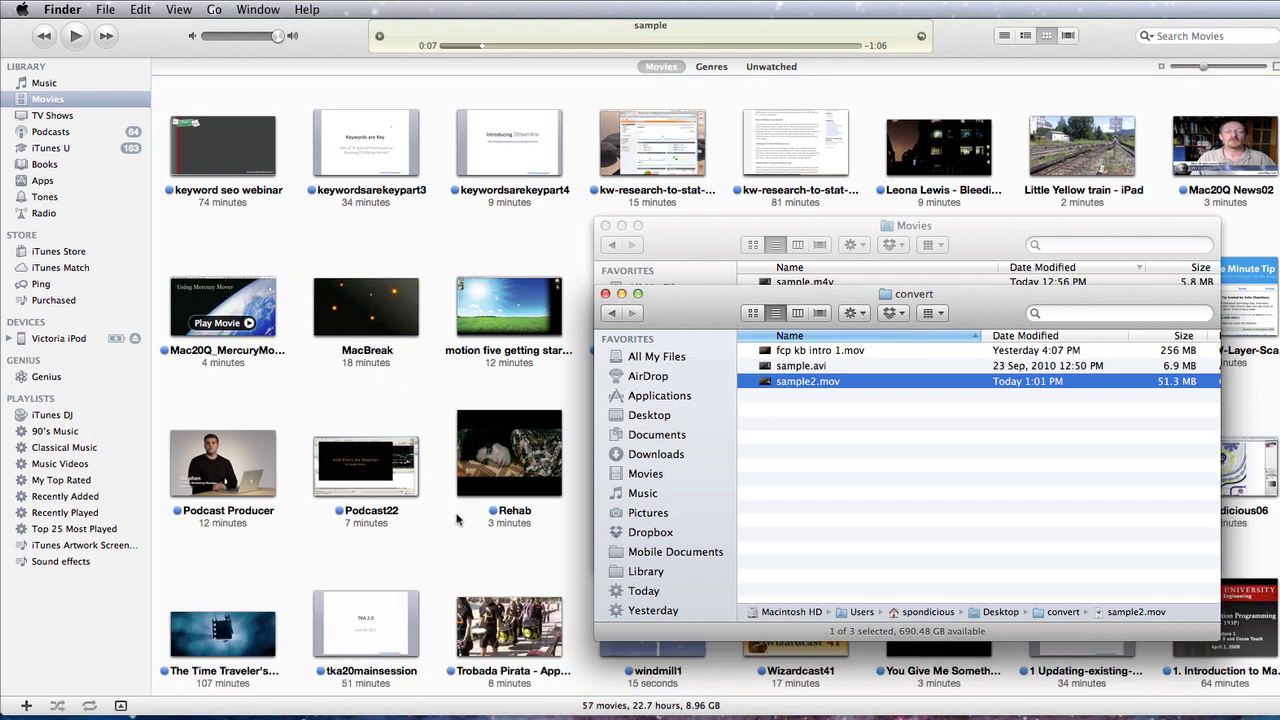
left_click(458, 562)
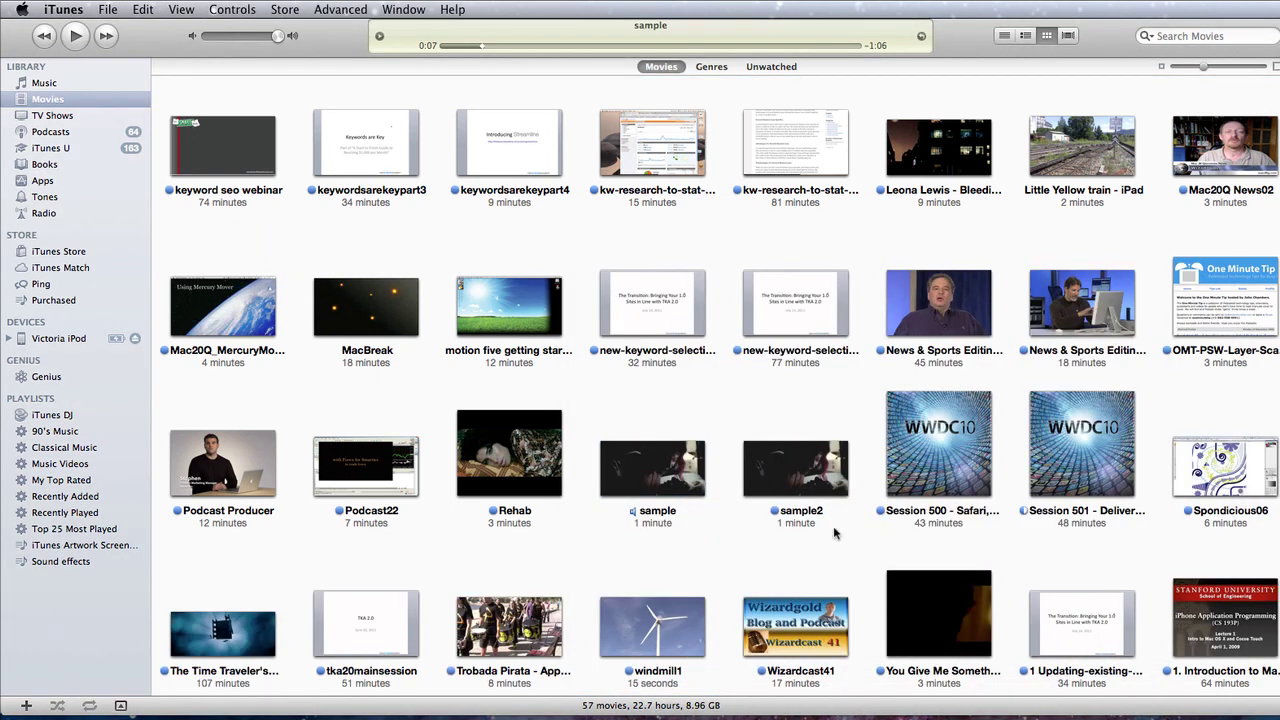
mouse_move(790, 488)
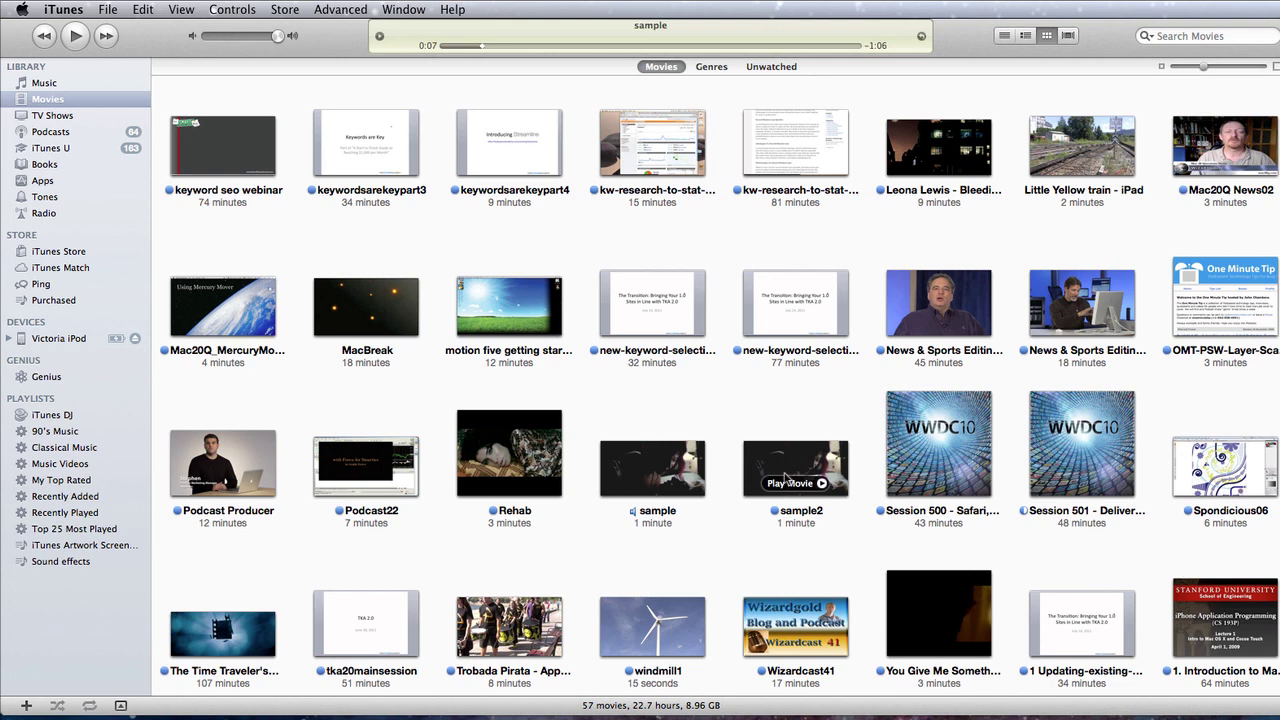
left_click(787, 478)
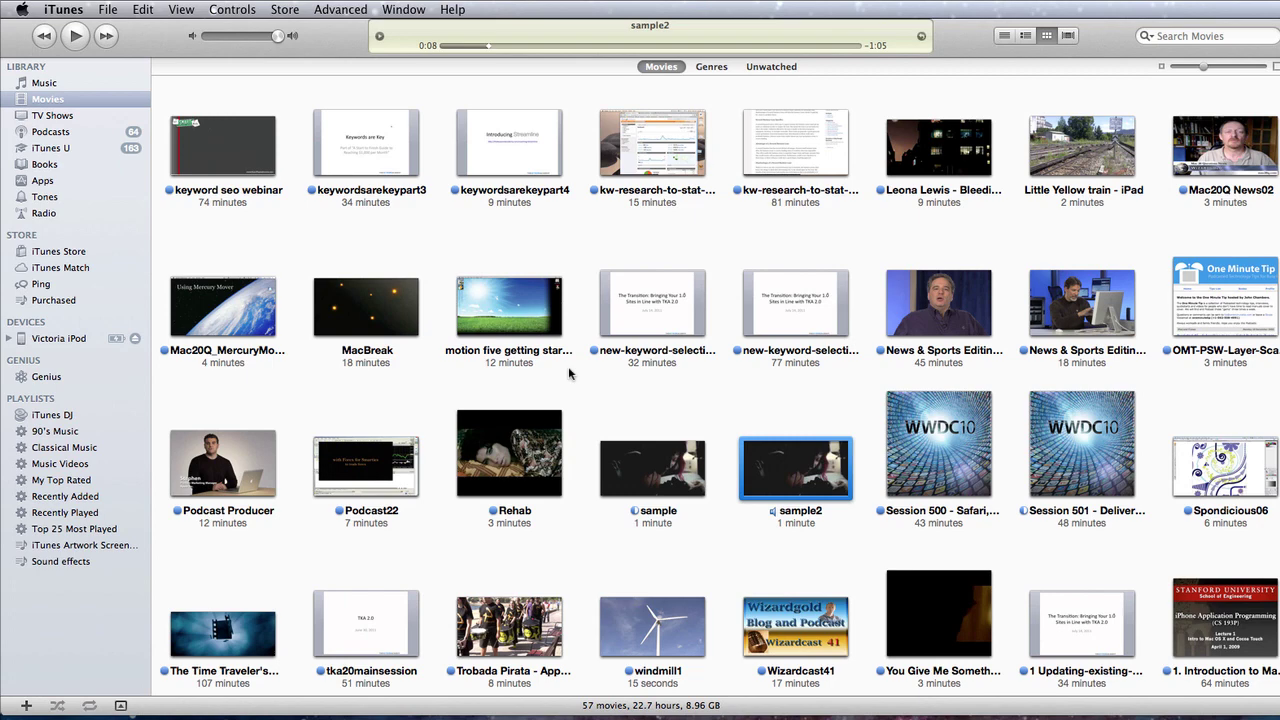
- Bring up Miro Video Converter and load sample.avi into it from the convert folder
key("Right")
key("Return")
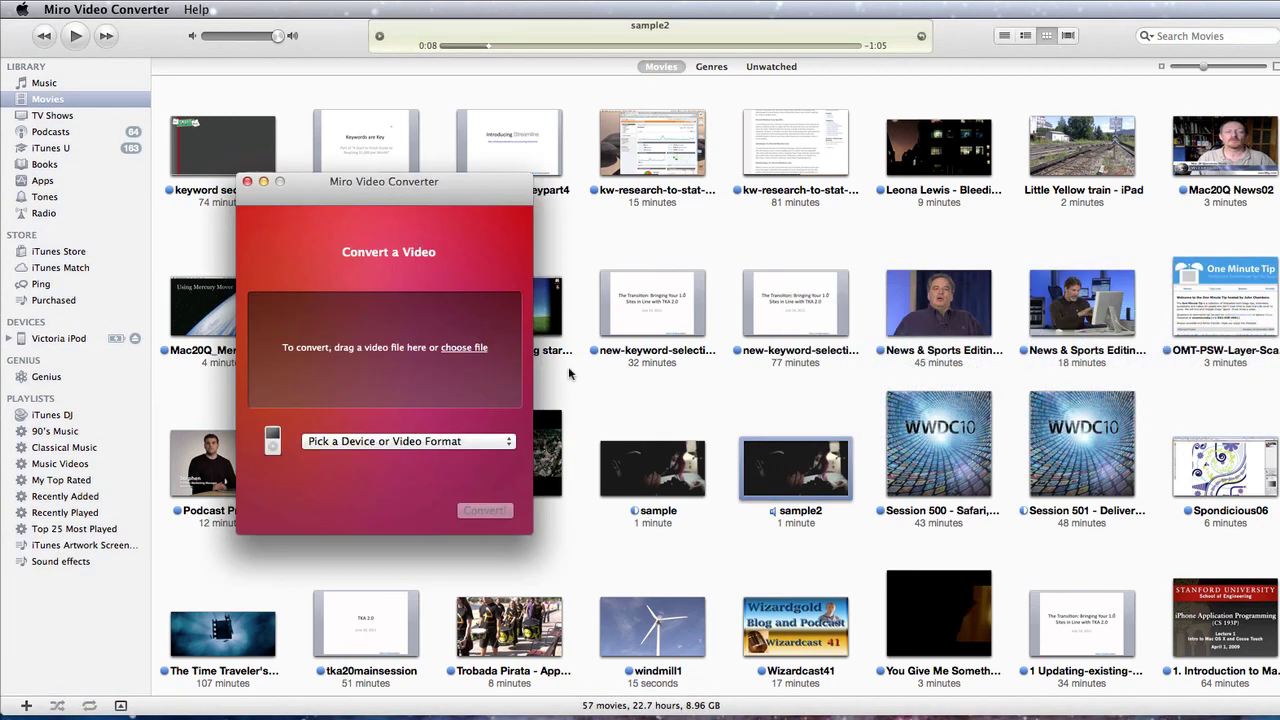
key("super+Tab")
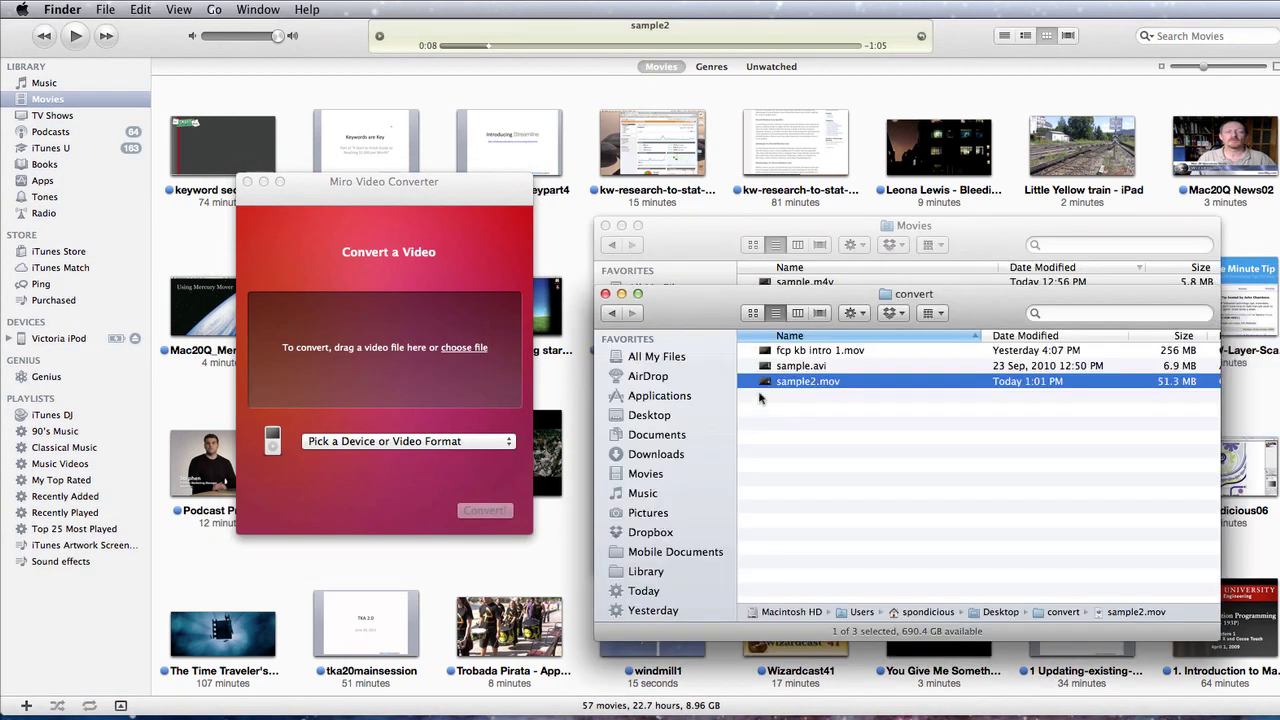
left_click(808, 369)
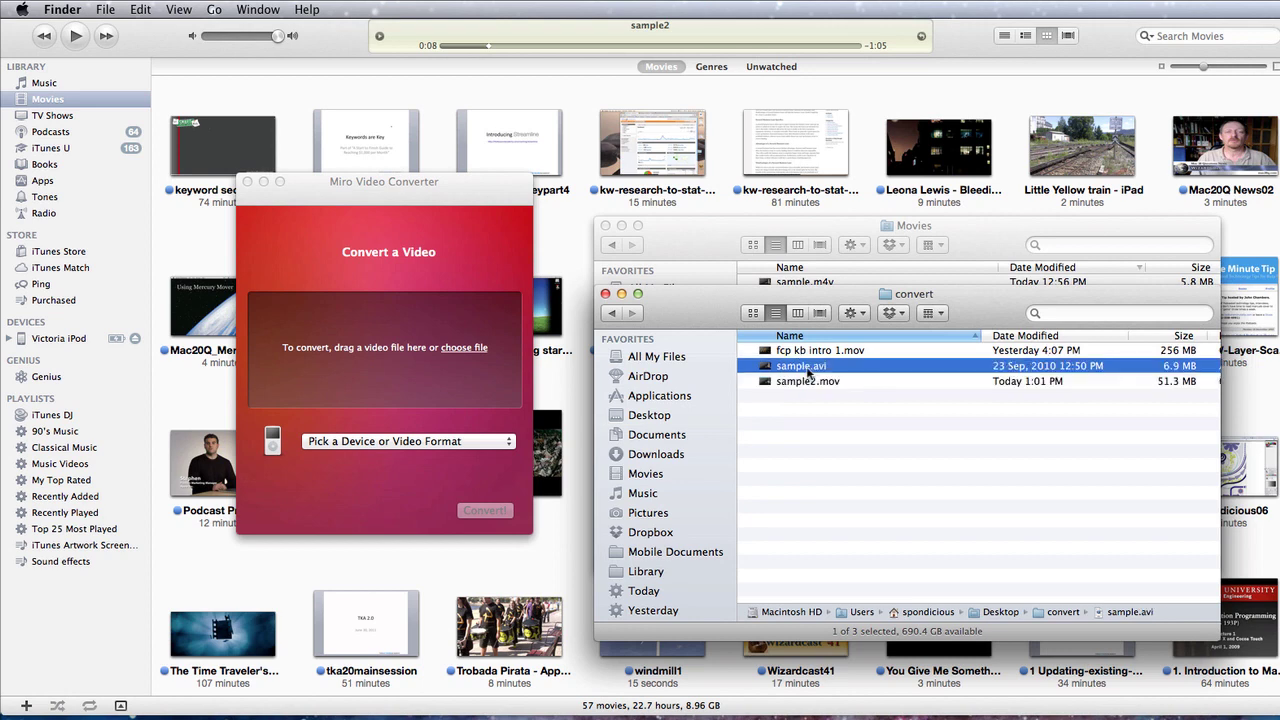
left_click_drag(808, 369, 365, 366)
left_click_drag(380, 181, 344, 28)
- Convert sample.avi to the iPod Touch format with Send to iTunes enabled, and play the result in iTunes
left_click(447, 290)
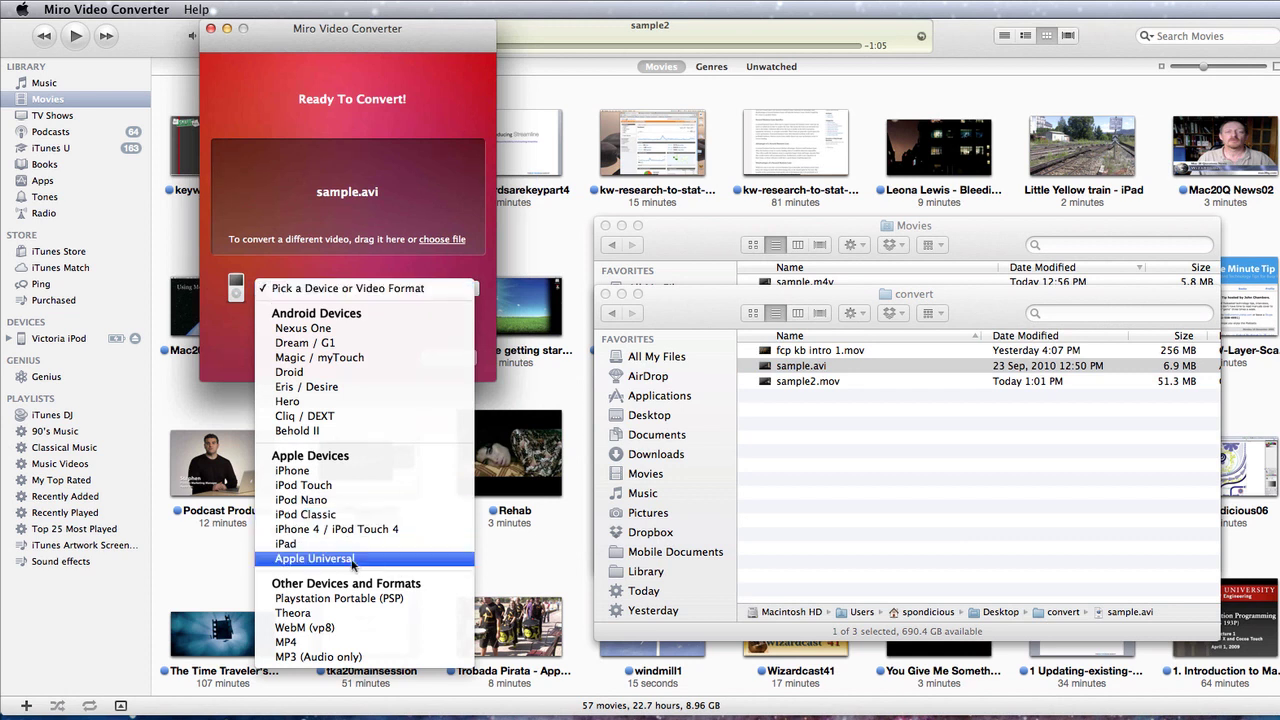
left_click(337, 486)
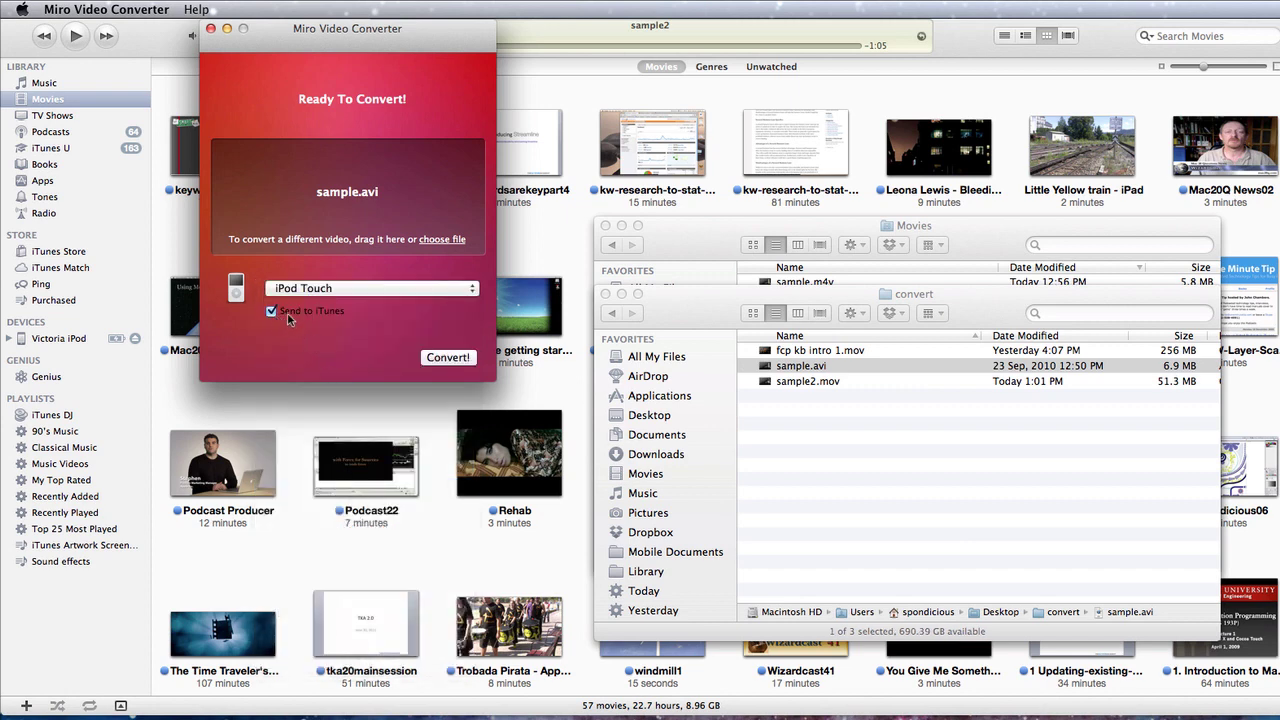
left_click(441, 358)
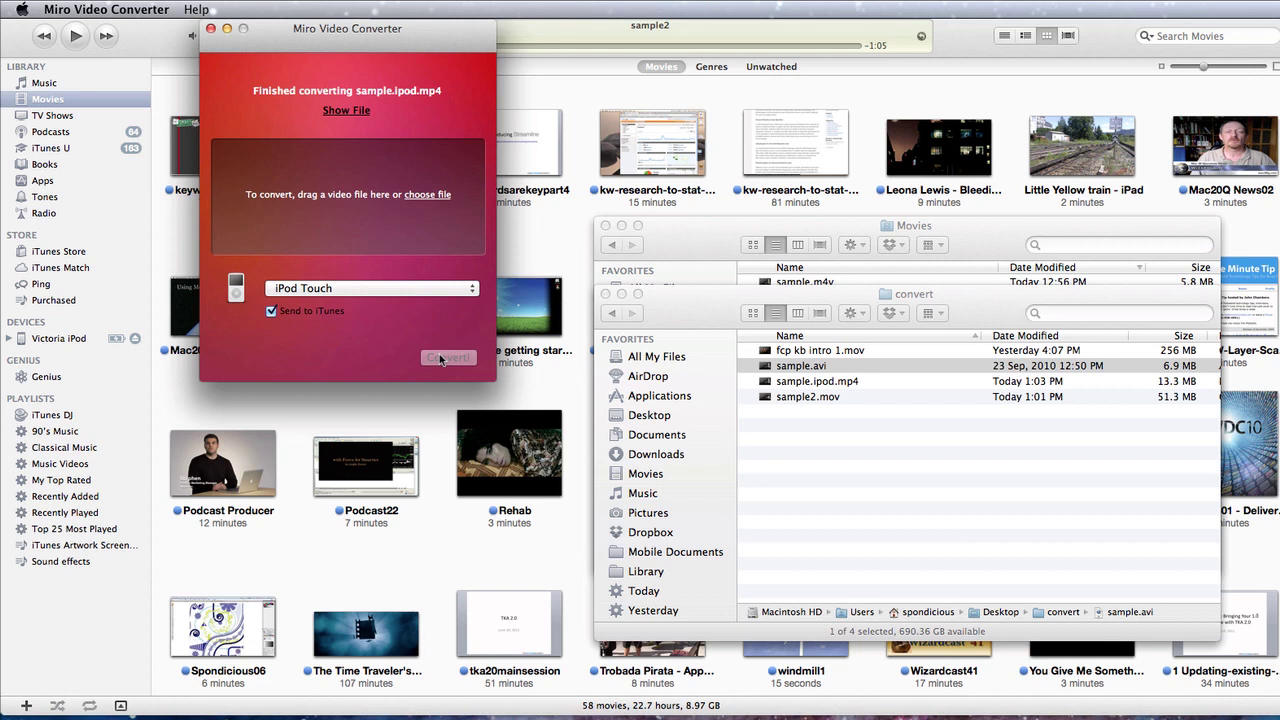
left_click(457, 562)
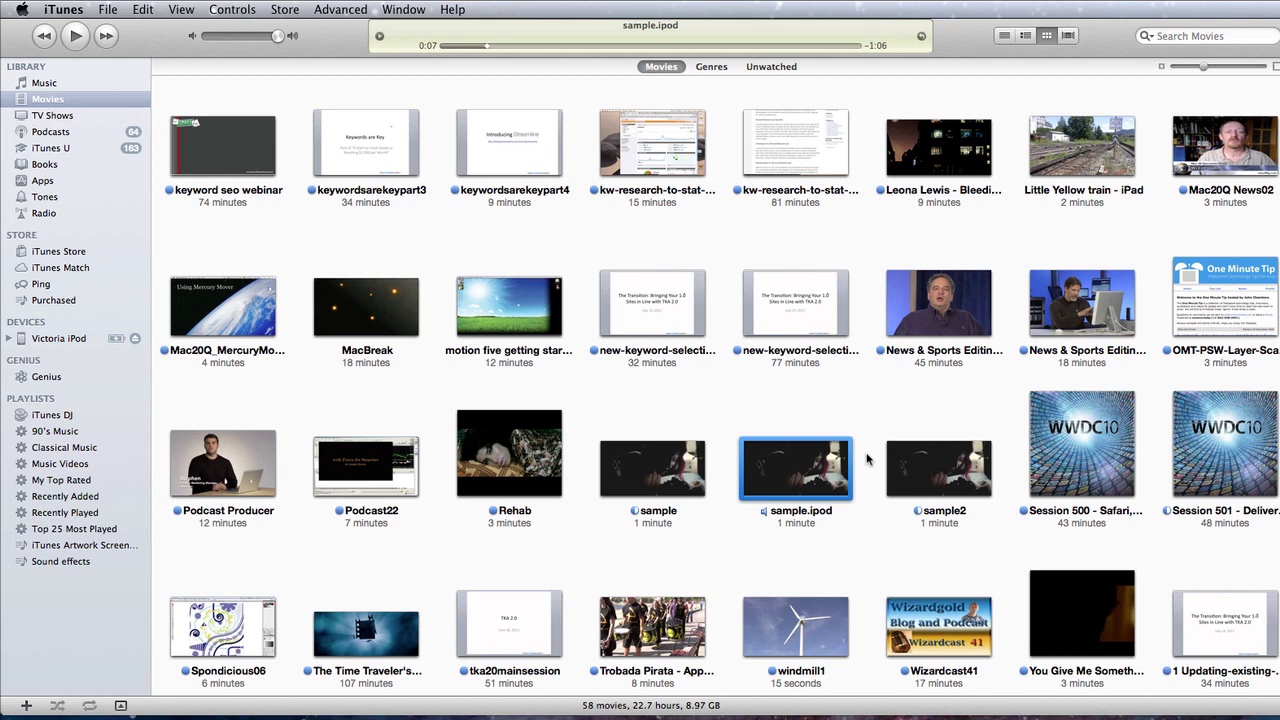
- Turn on Sync Movies for the connected iPod and switch off automatic inclusion of all movies
left_click(59, 340)
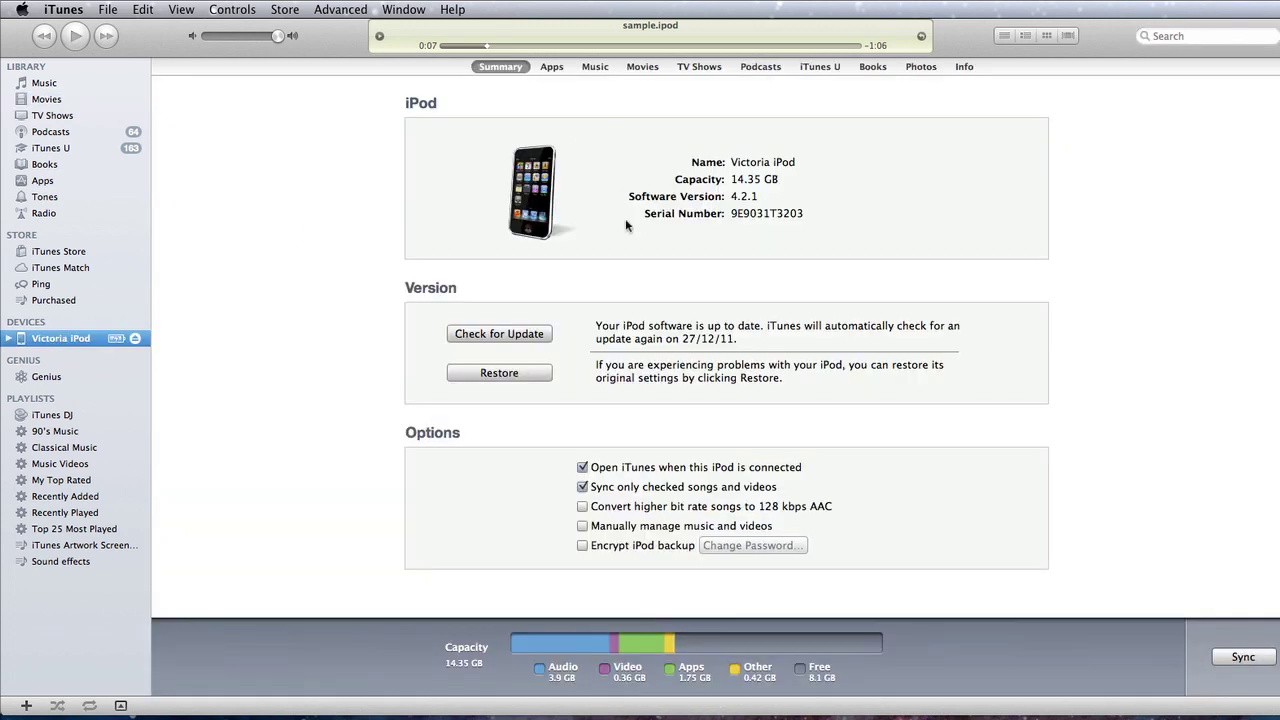
left_click(643, 68)
left_click(410, 103)
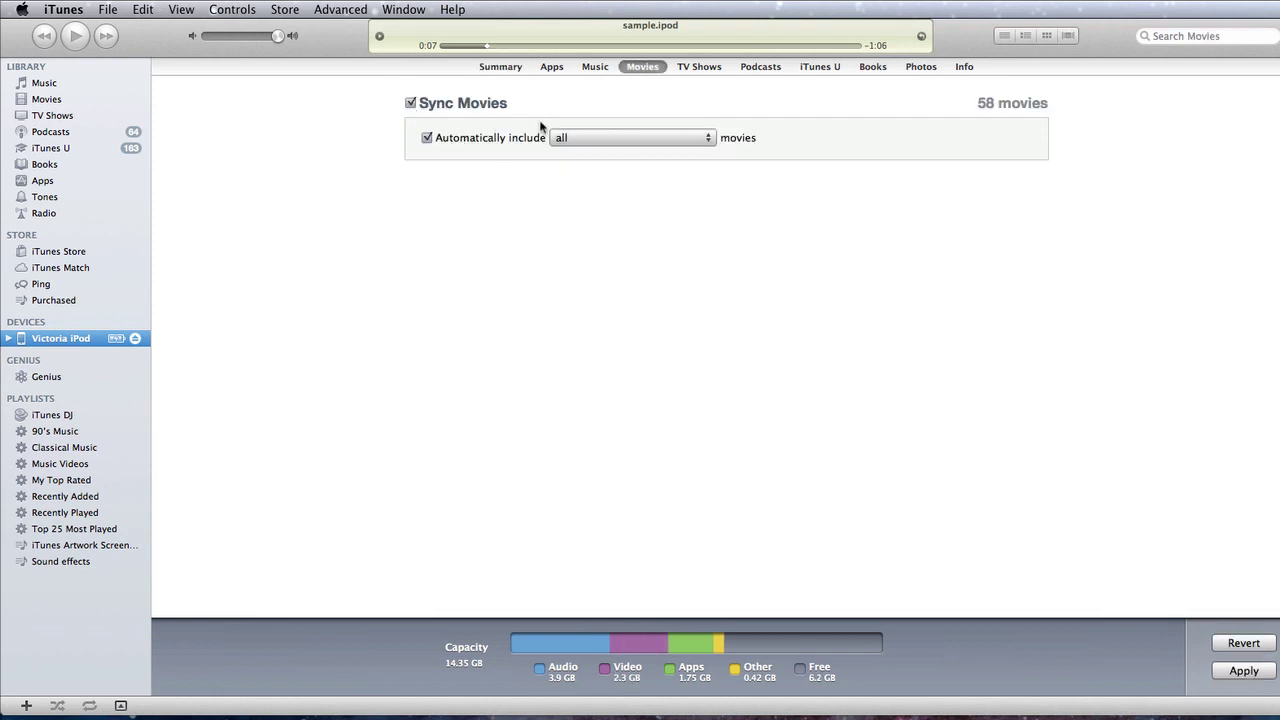
left_click(427, 139)
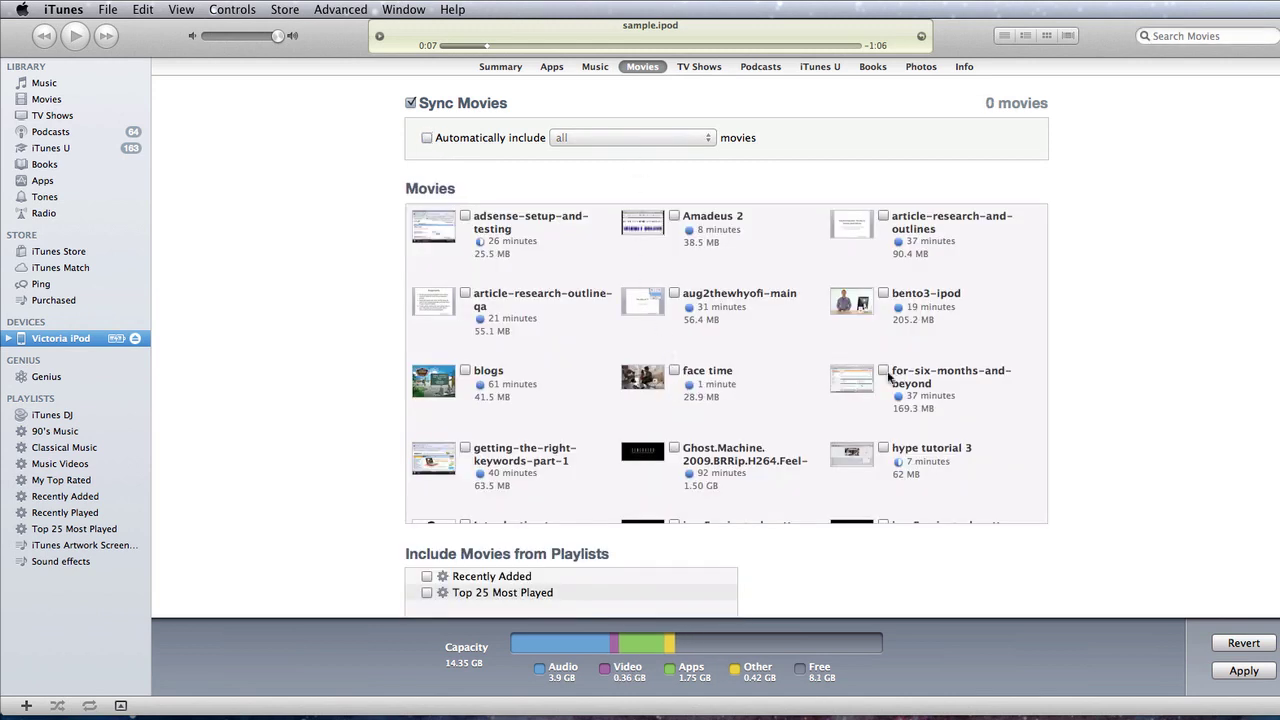
- Select hype tutorial 3, sample and sample.ipod as movies to sync to the iPod
scroll(831, 390, "down", 3)
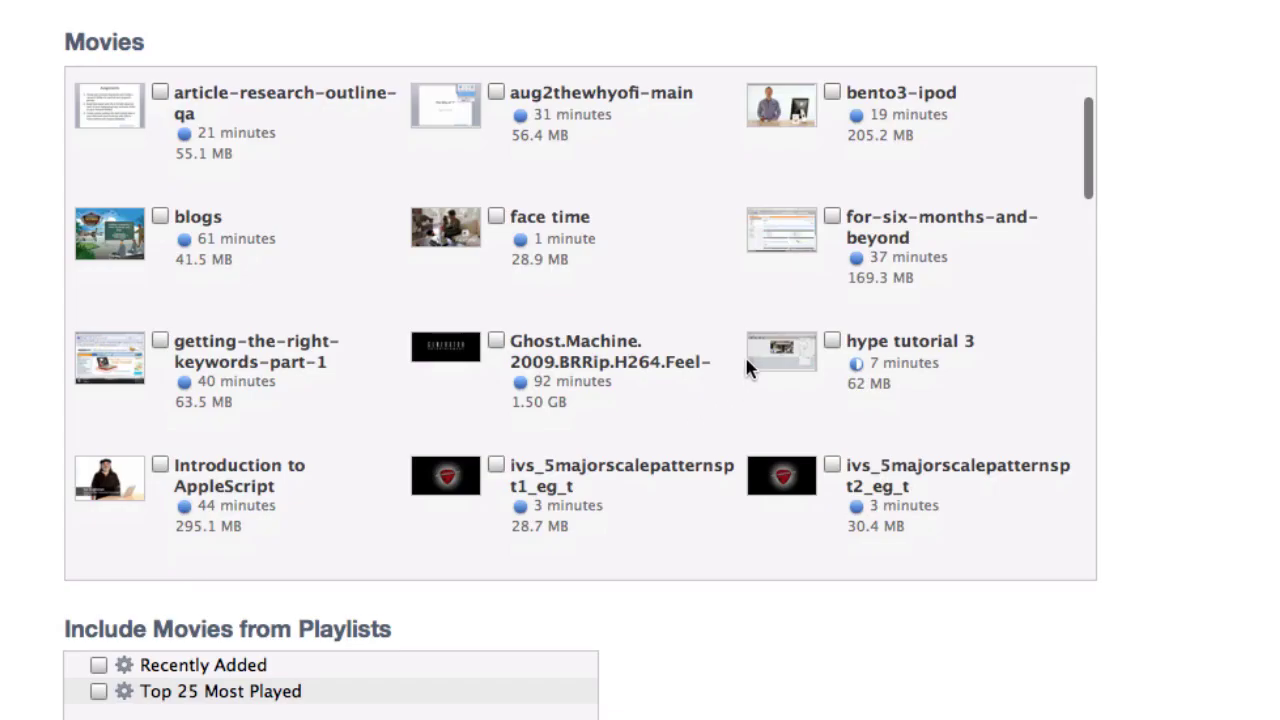
left_click(832, 342)
scroll(830, 345, "down", 15)
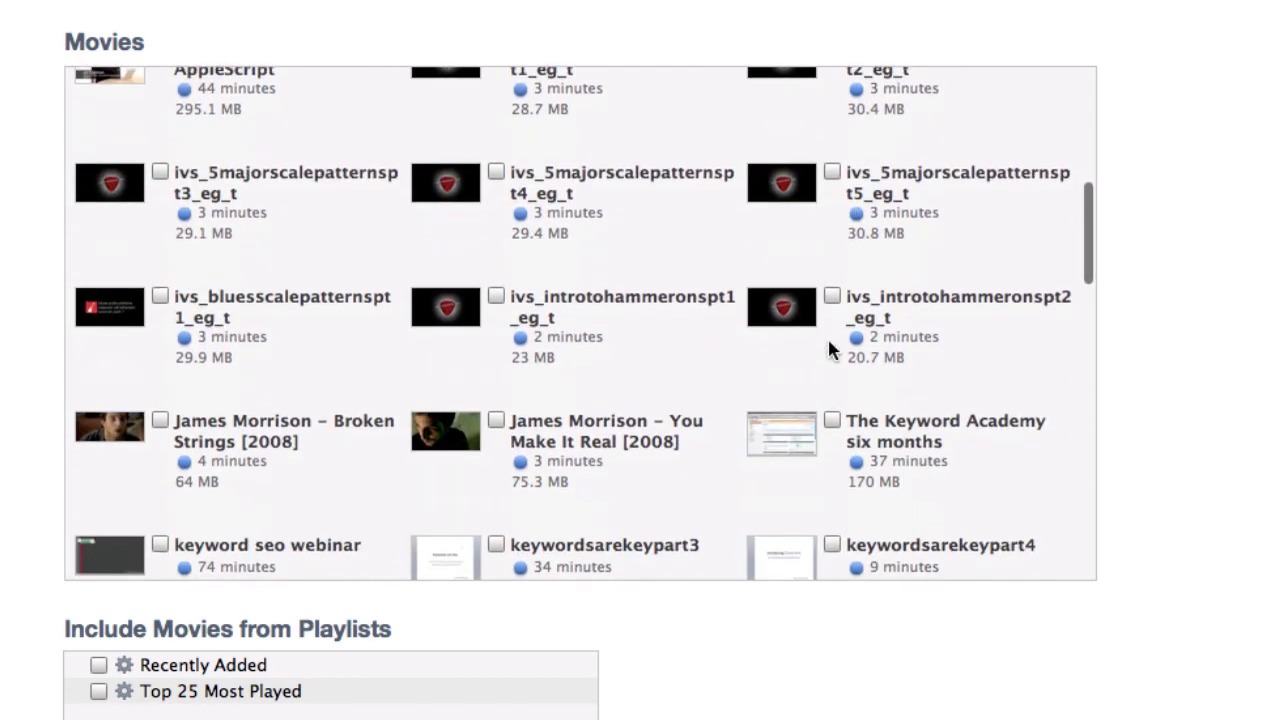
scroll(829, 348, "down", 12)
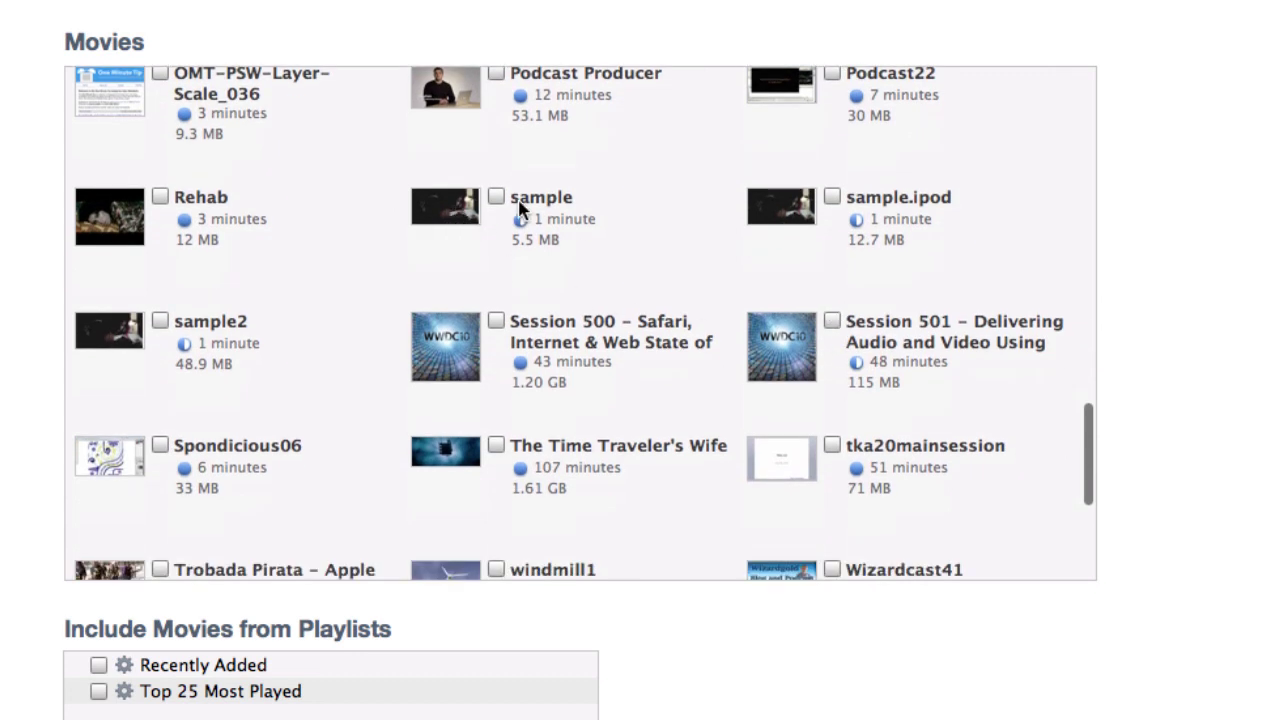
left_click(497, 197)
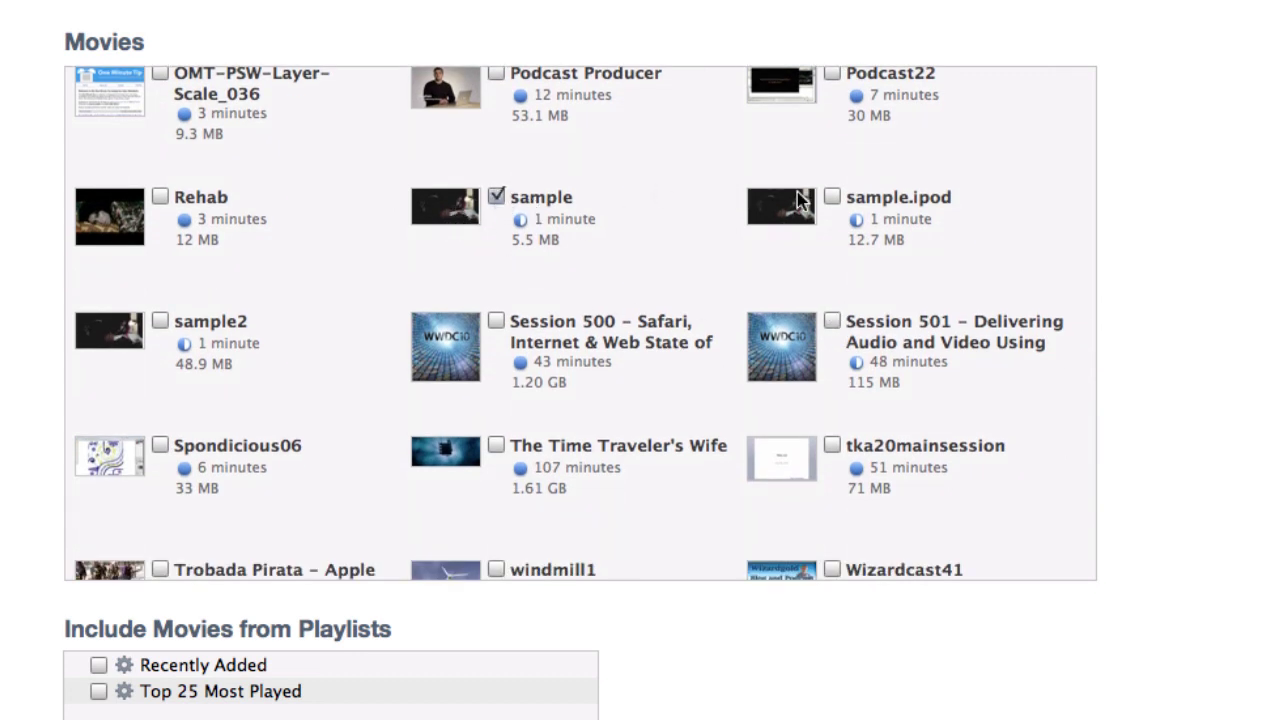
left_click(832, 197)
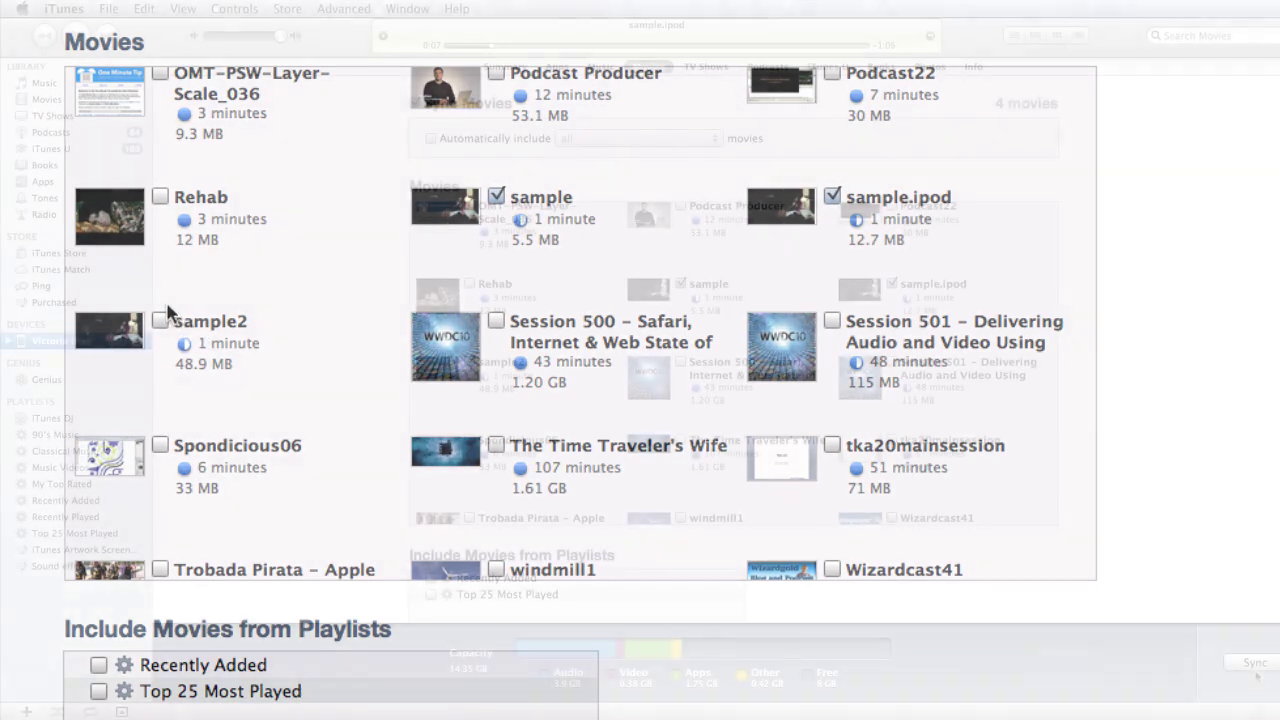